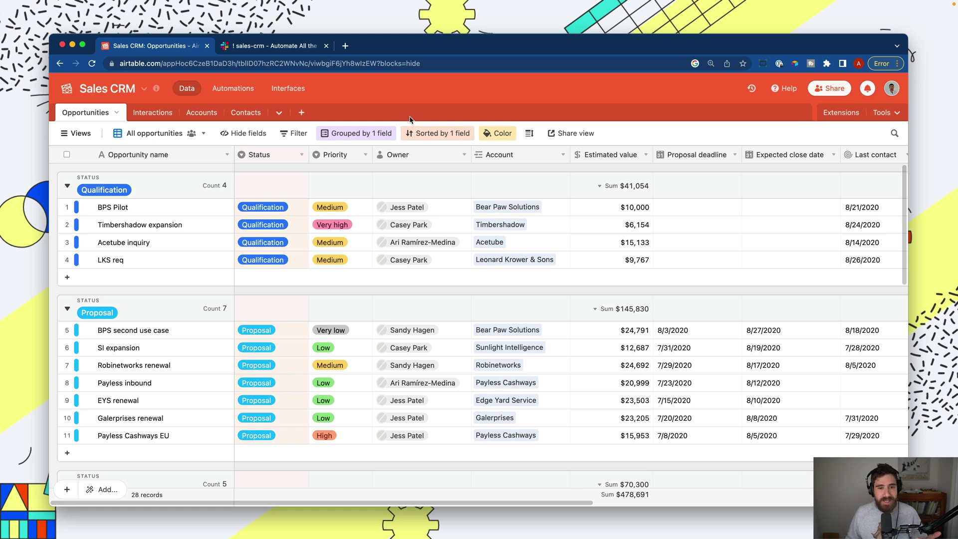
Step: Move the Acepoly first team opportunity from Evaluation into the Contracting group, then go to Automations
scroll(165, 227, down, 5)
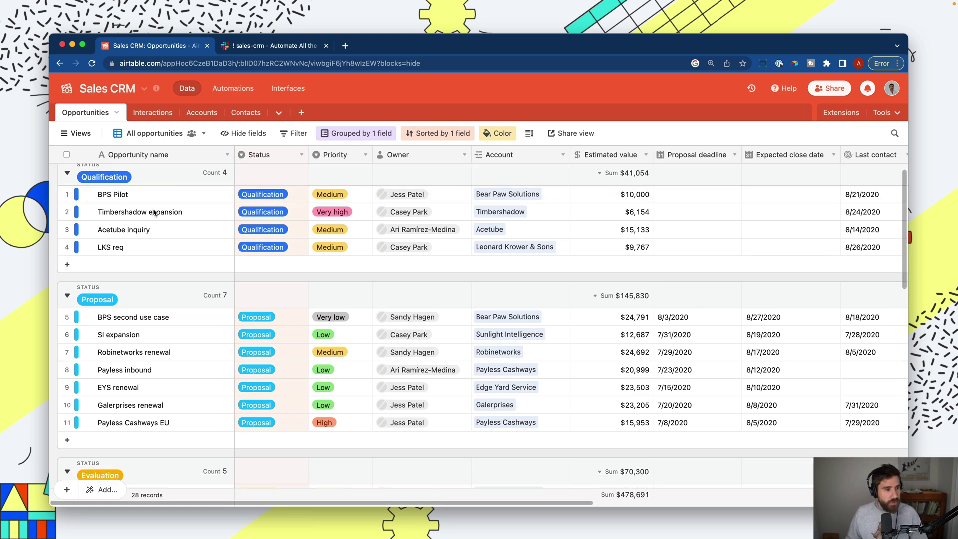
scroll(165, 226, down, 3)
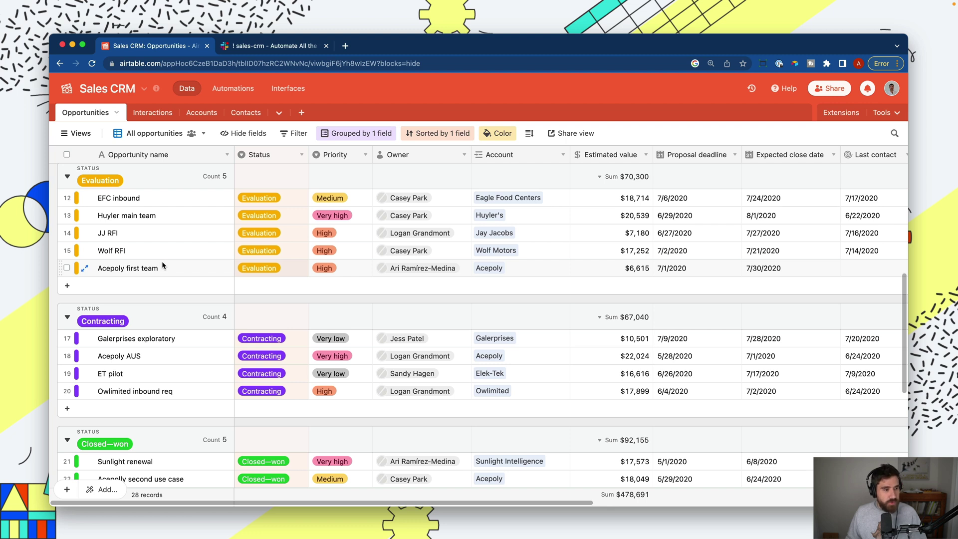
drag(61, 268, 115, 350)
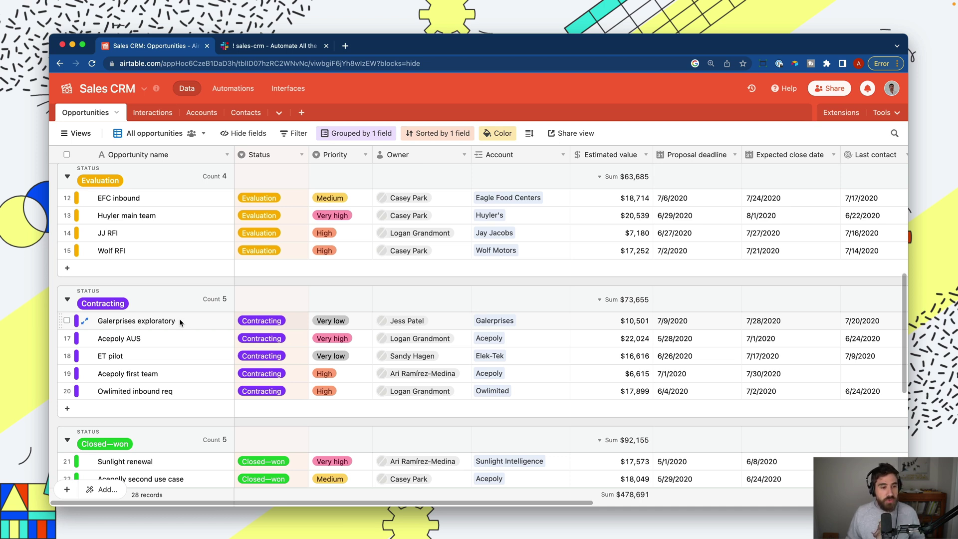
click(233, 88)
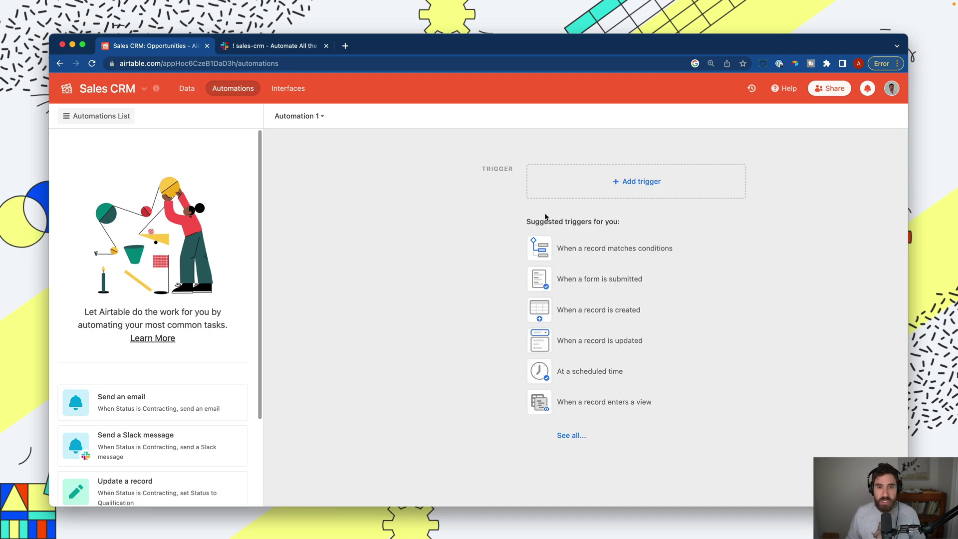
Step: Add a 'When record matches conditions' trigger on the Opportunities table with condition Status is Contracting
click(576, 187)
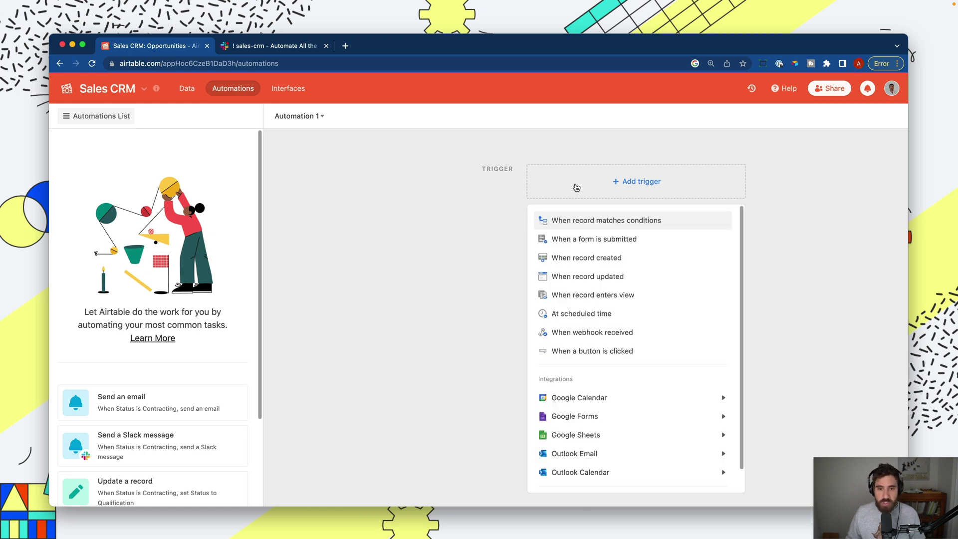
click(679, 222)
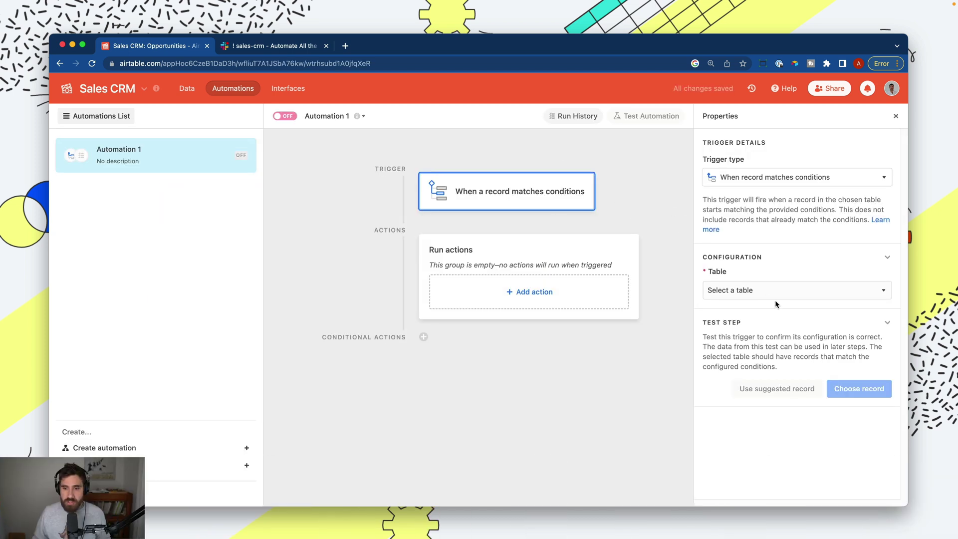
click(780, 294)
click(765, 328)
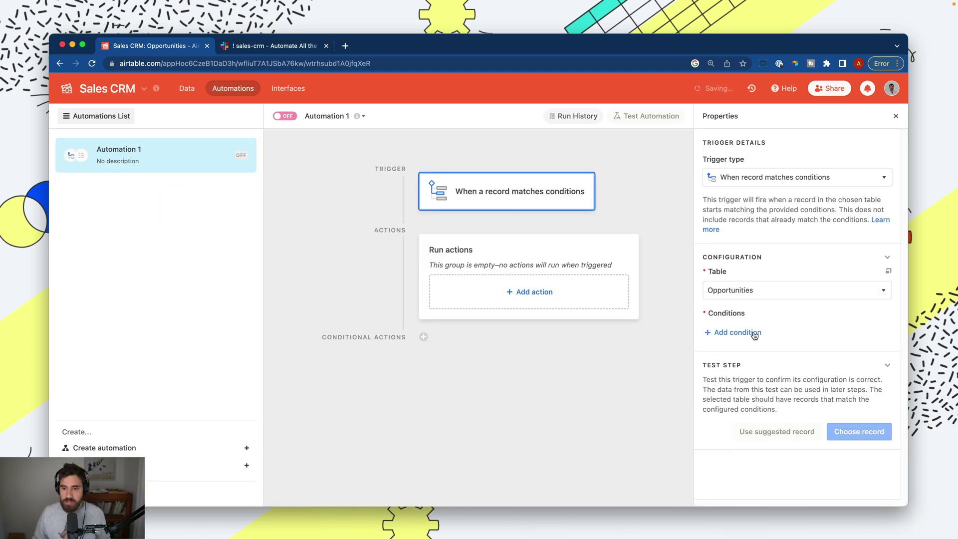
click(754, 334)
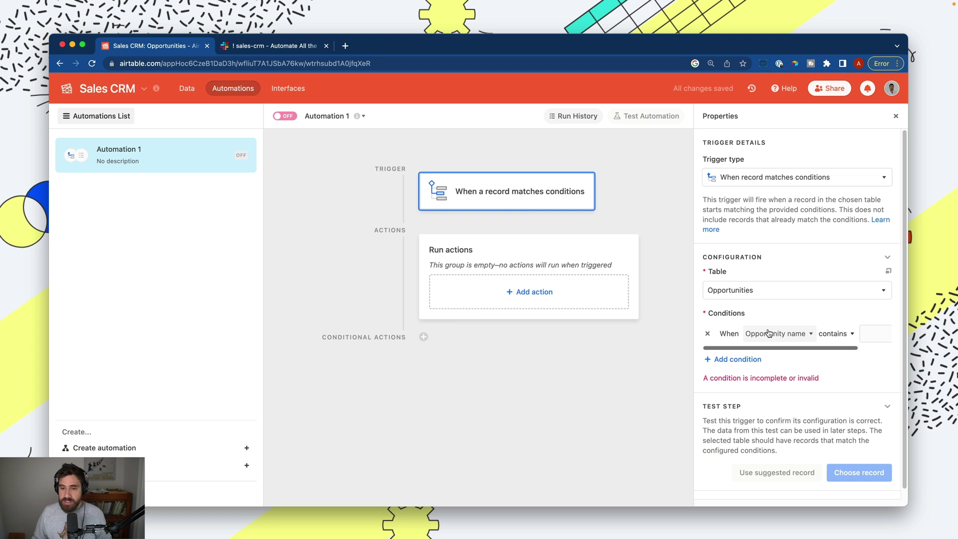
click(786, 334)
text(s)
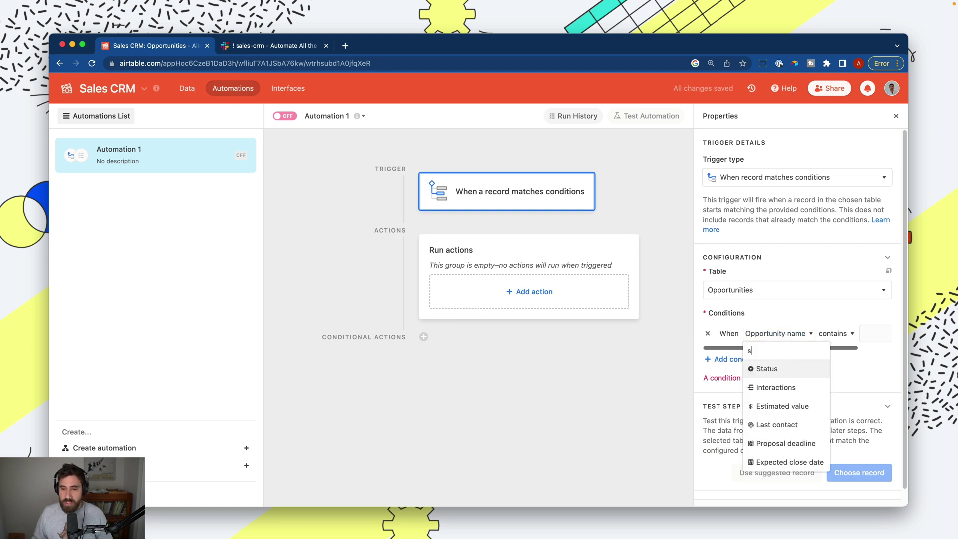
text(tat)
key(Return)
click(850, 334)
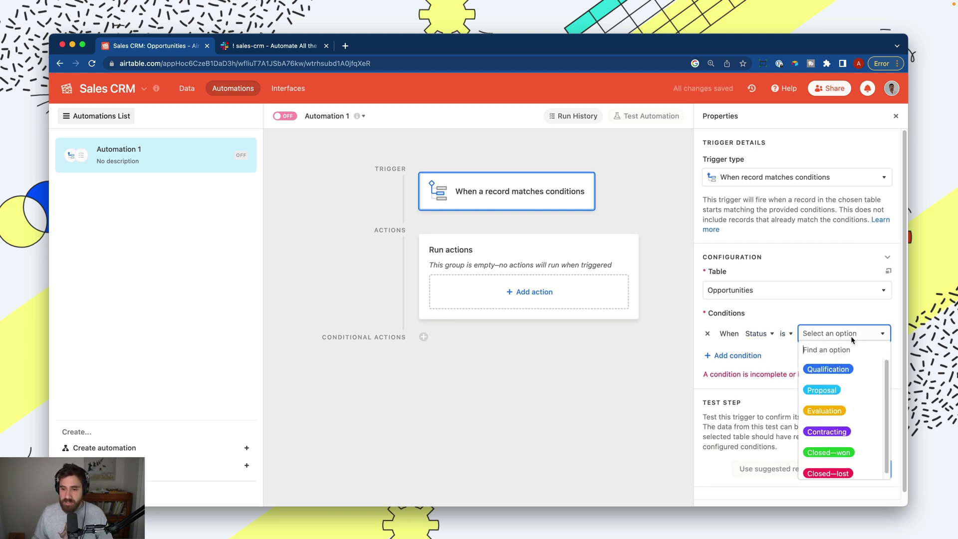
click(851, 431)
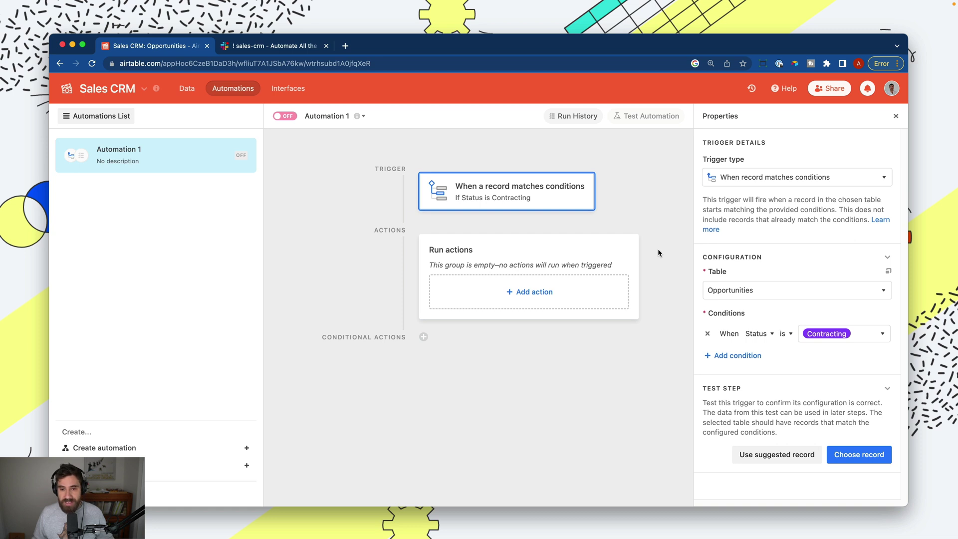
Step: Add a Slack 'Send message' action after the trigger
click(616, 252)
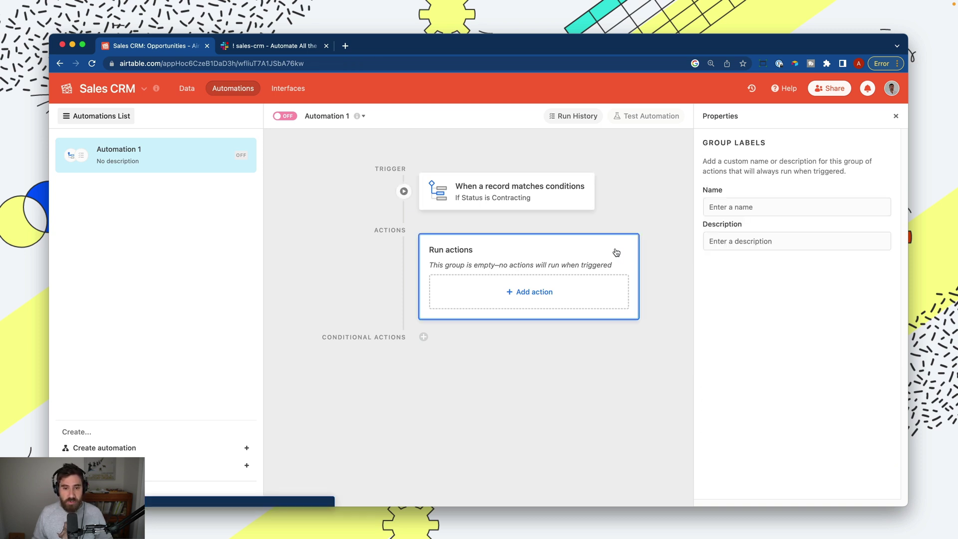
click(587, 283)
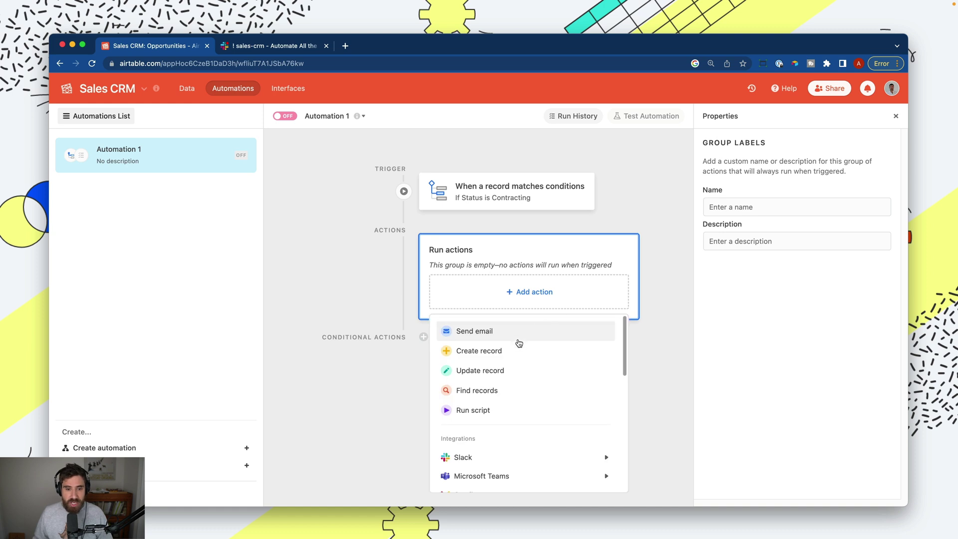
scroll(514, 364, down, 1)
mouse_move(513, 444)
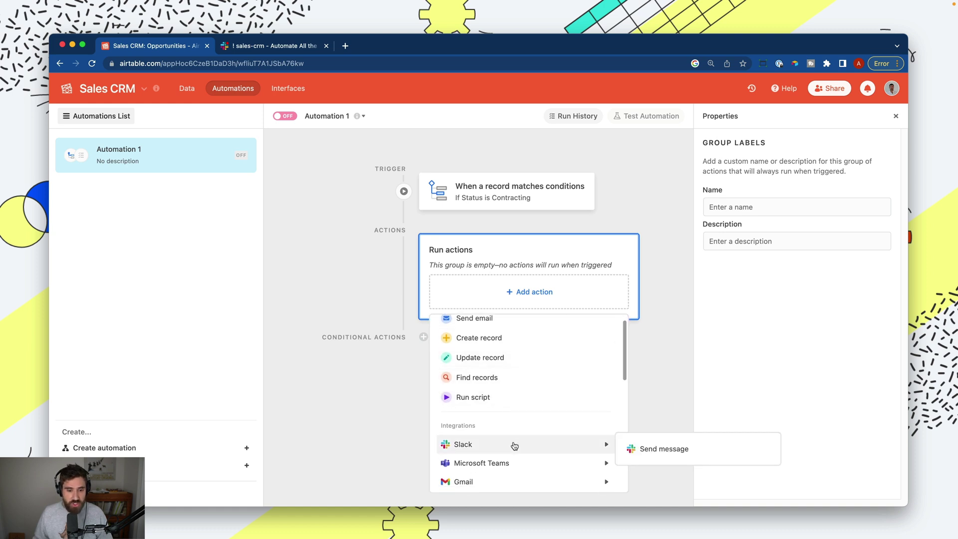
click(675, 449)
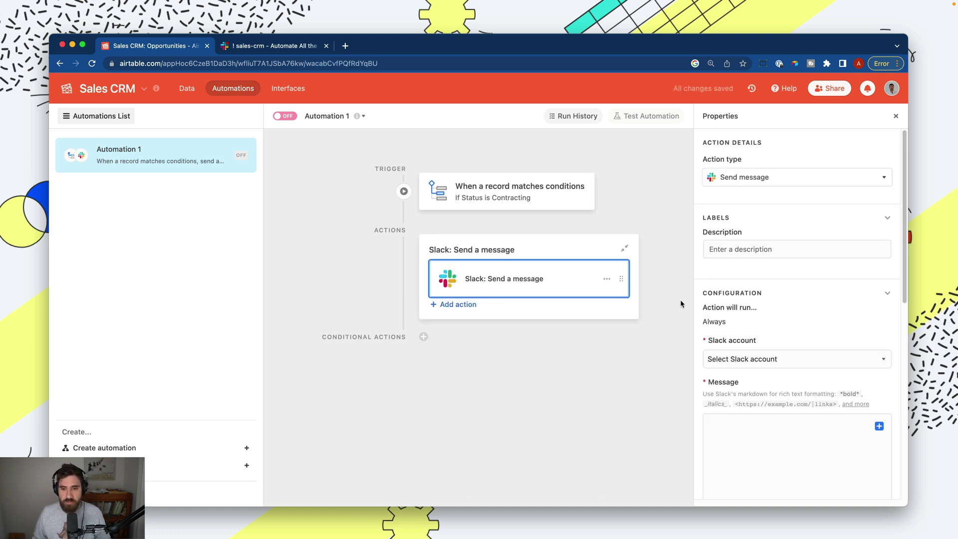
Step: Select the connected Slack account and set the channel to #sales-crm
click(761, 355)
click(764, 402)
click(762, 382)
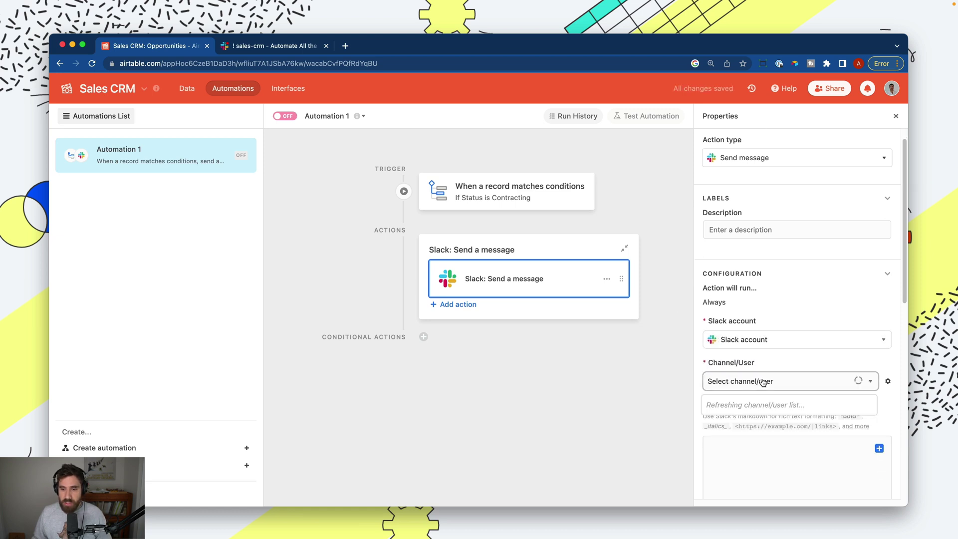
text(sales)
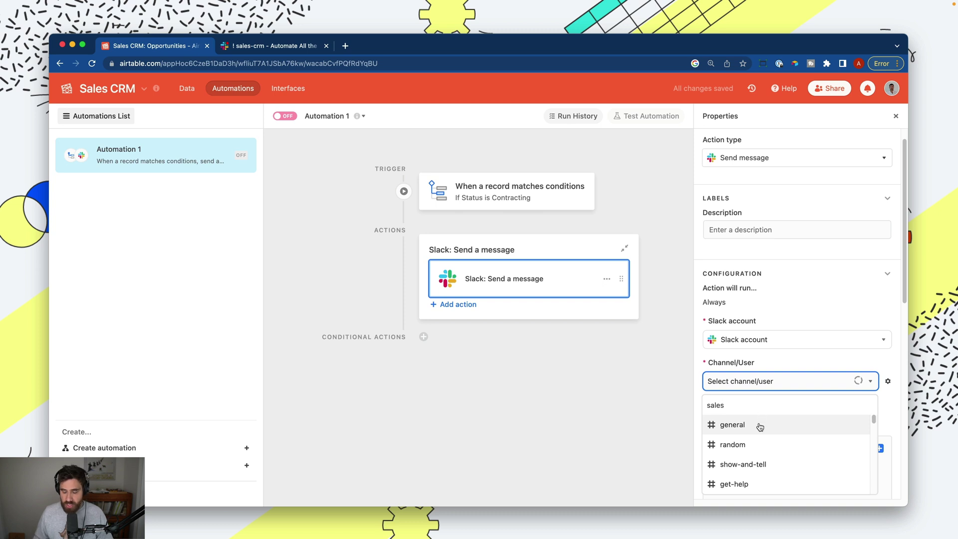
text(-)
click(775, 443)
scroll(778, 400, down, 5)
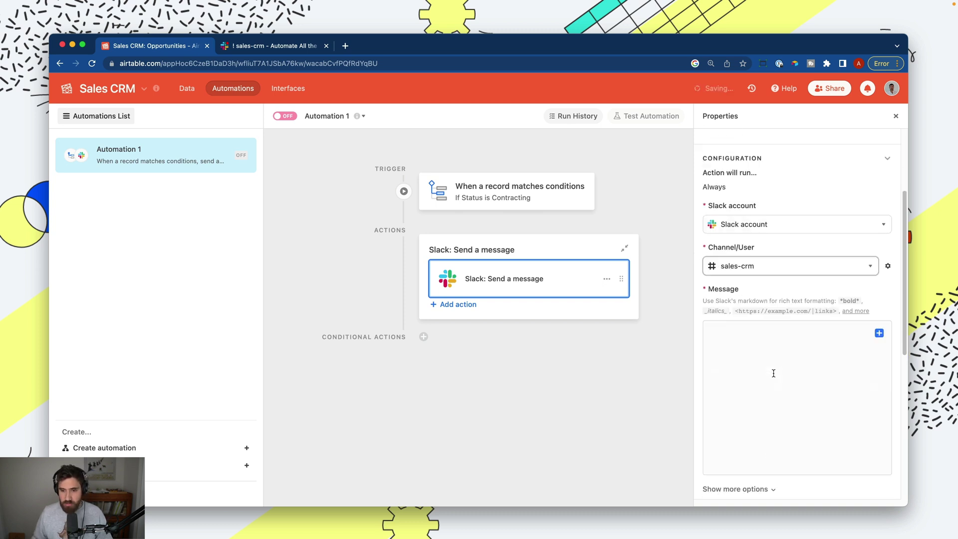
click(781, 354)
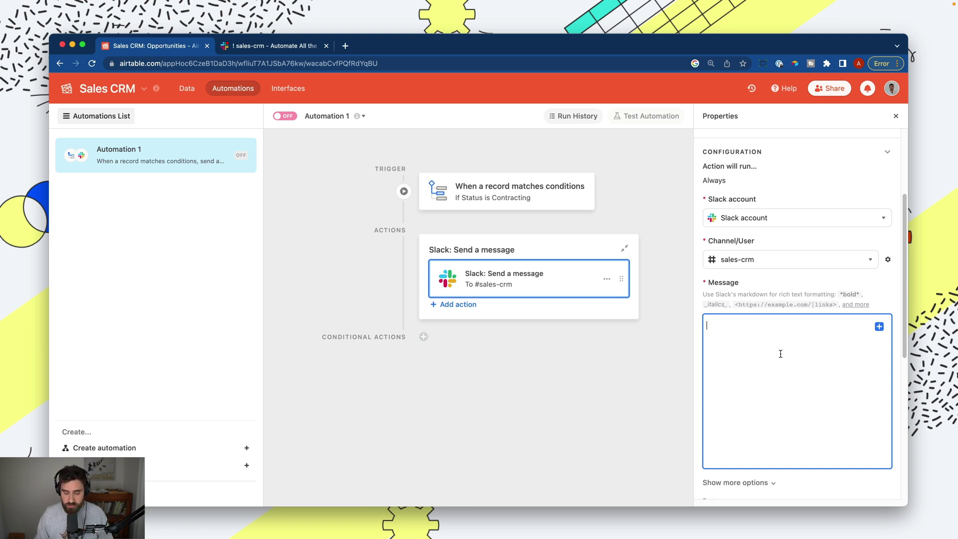
Step: Enter 'An opportunity is now in contracting.' as the message and test the trigger with a suggested record
text(A)
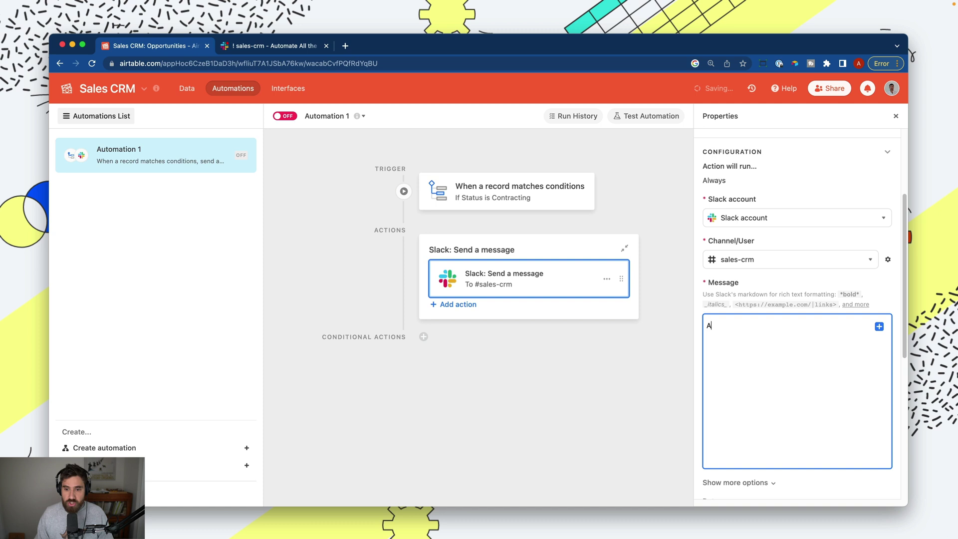
text(n opportunity is now in contract)
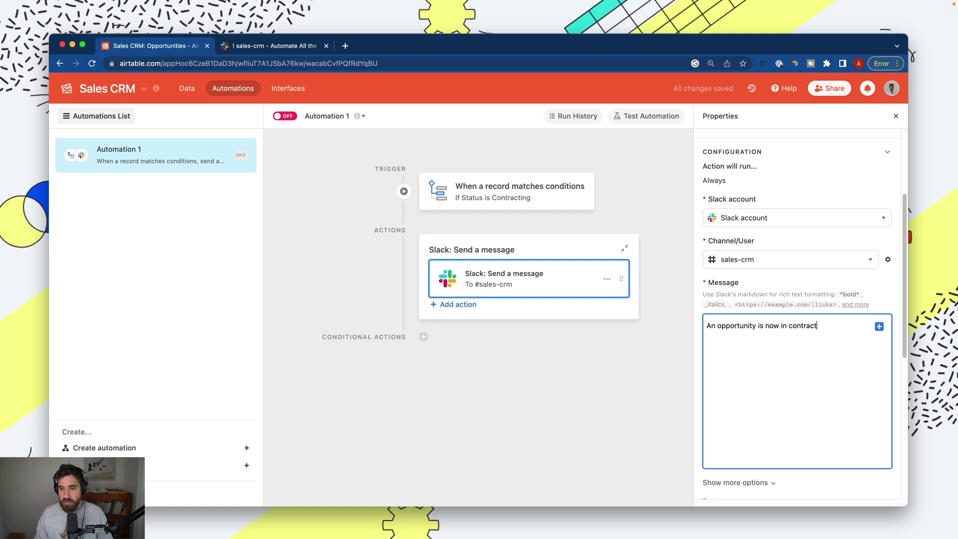
text(ing.)
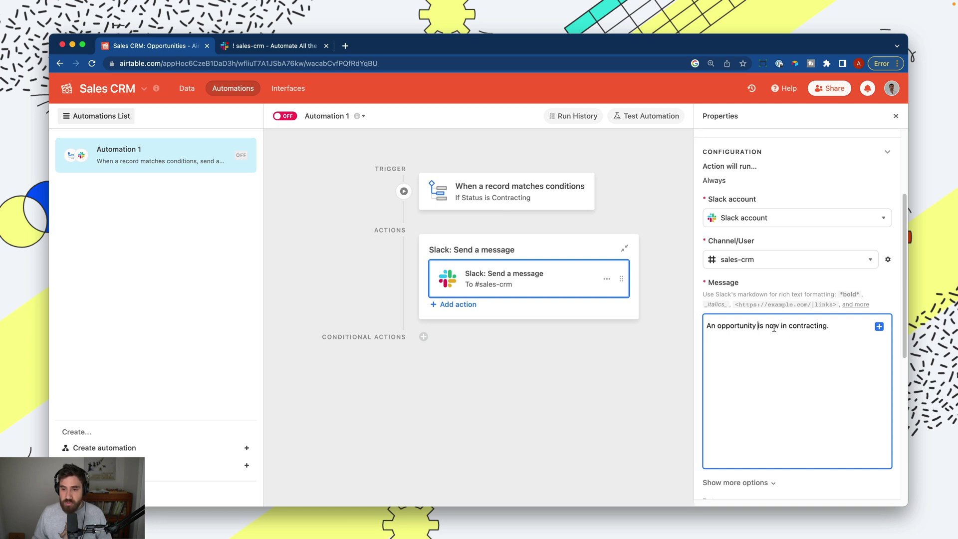
click(878, 328)
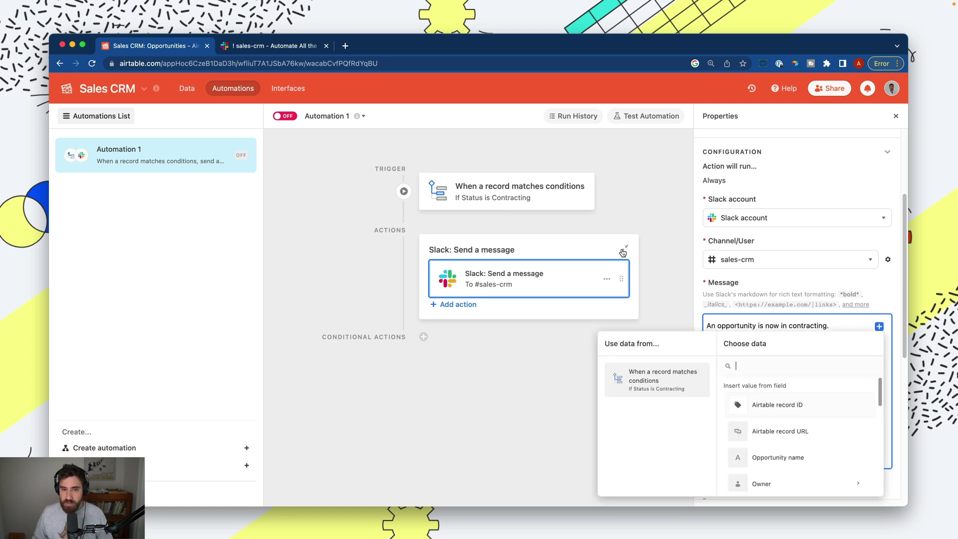
click(557, 199)
click(812, 455)
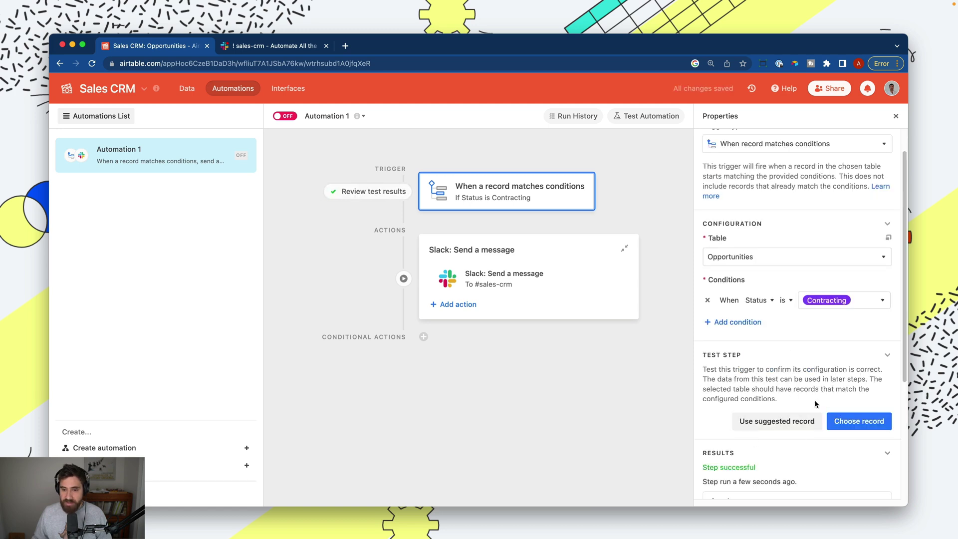
Step: Insert the Opportunity name field into the message, followed by the word 'worth'
click(553, 280)
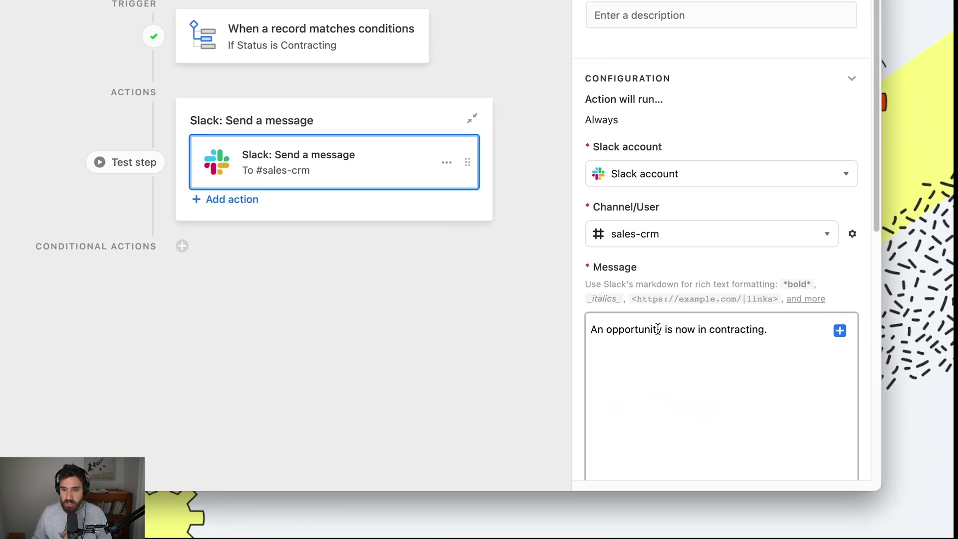
click(757, 395)
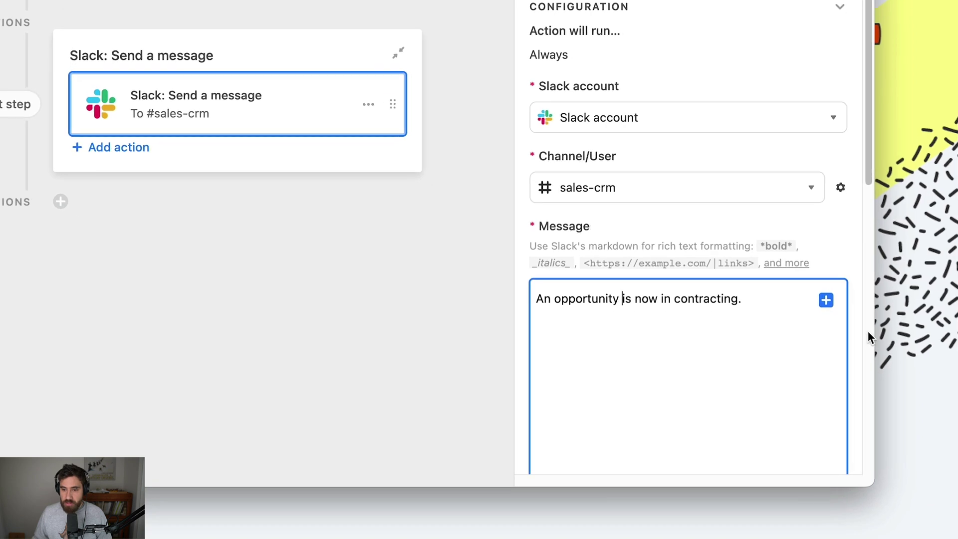
click(827, 300)
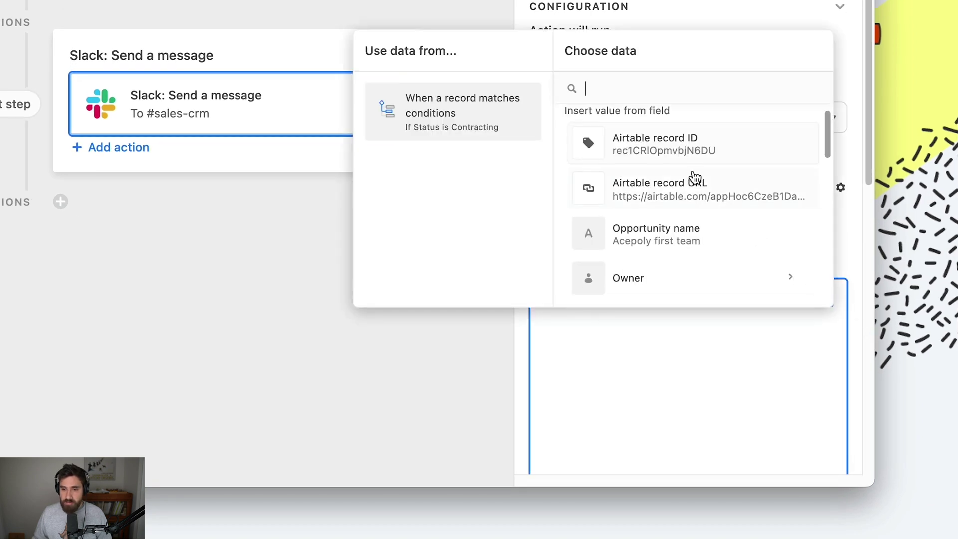
scroll(694, 185, down, 1)
click(696, 227)
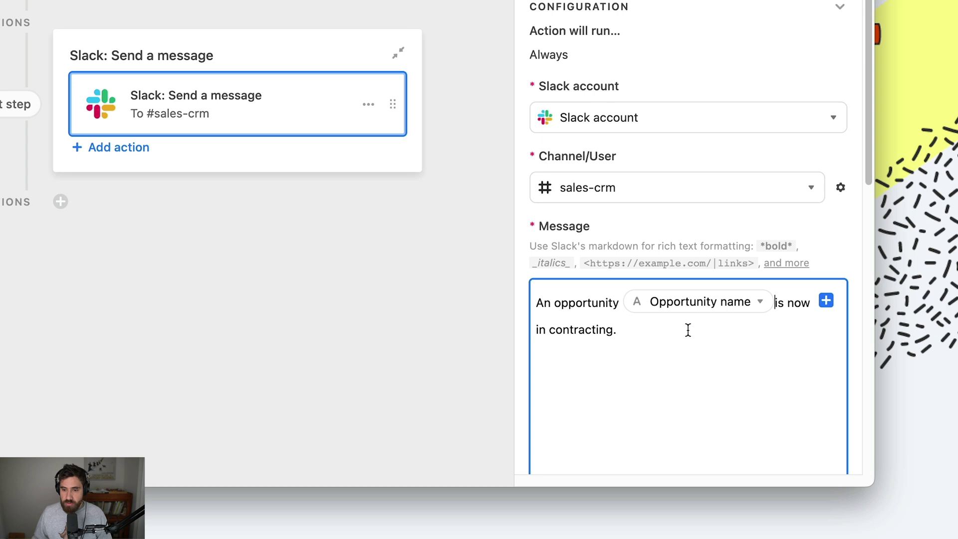
scroll(643, 322, down, 1)
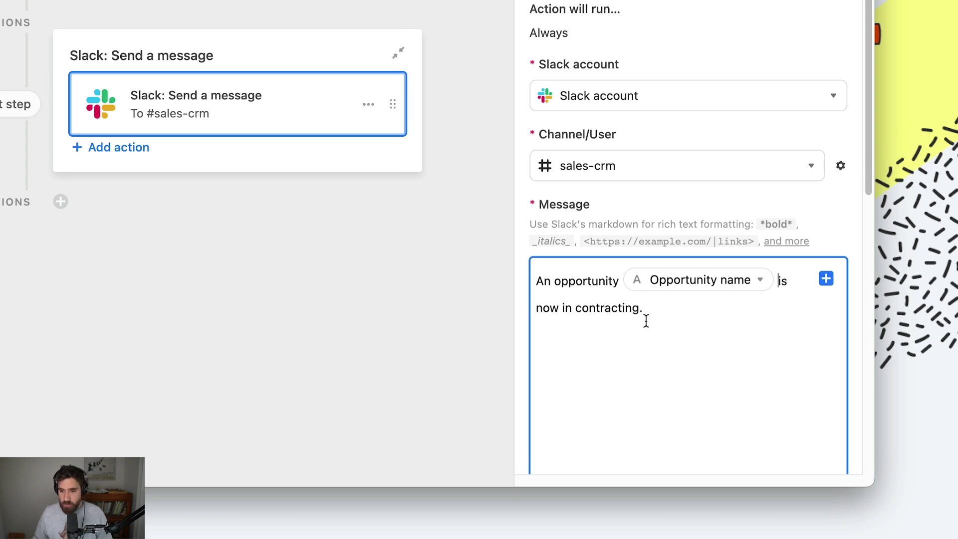
text(w)
key(BackSpace)
text(worth)
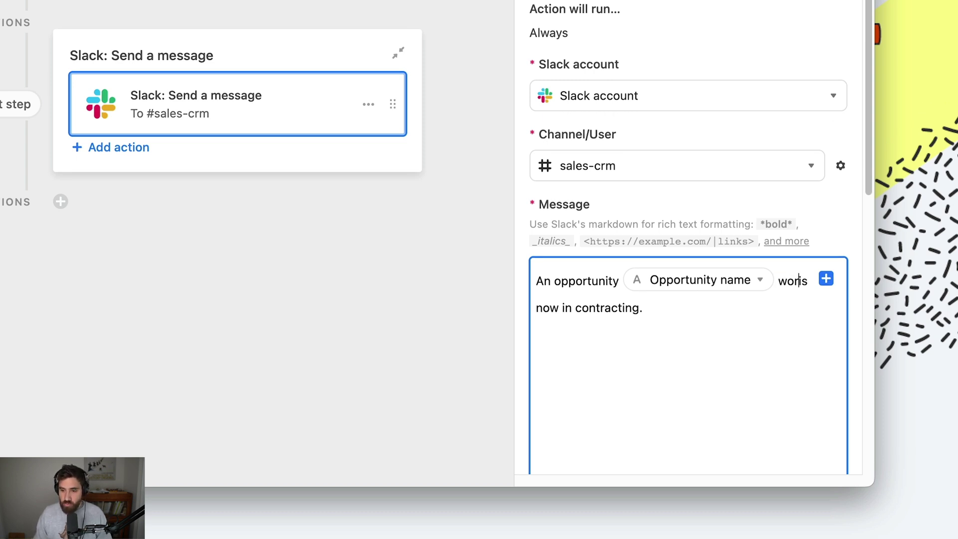
Step: Insert the Estimated value field after 'worth', followed by '$'
click(826, 279)
scroll(747, 219, down, 1)
scroll(747, 210, down, 7)
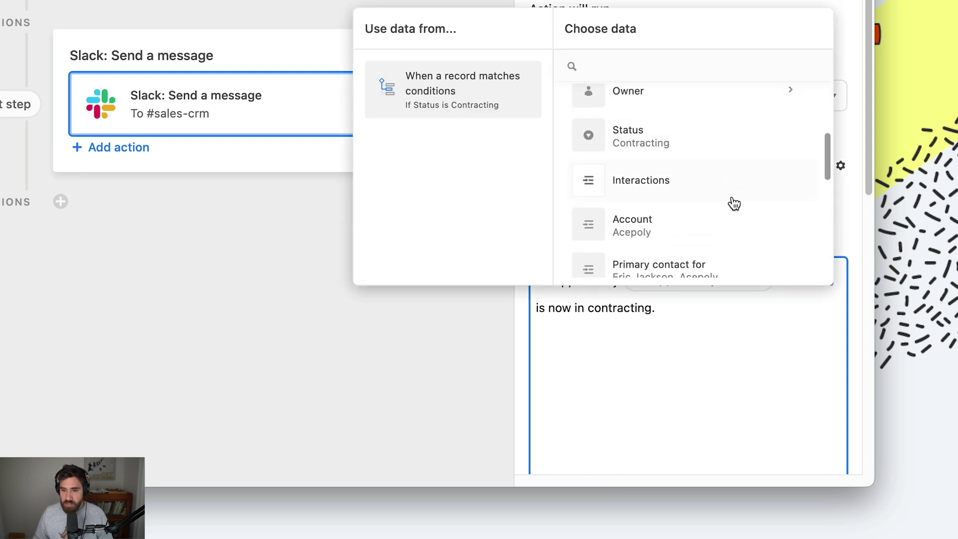
click(717, 183)
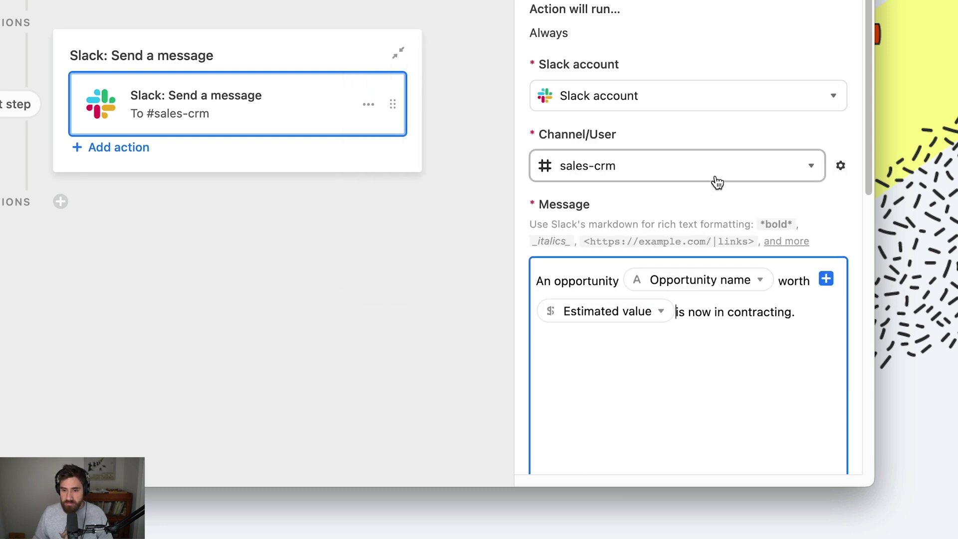
text($)
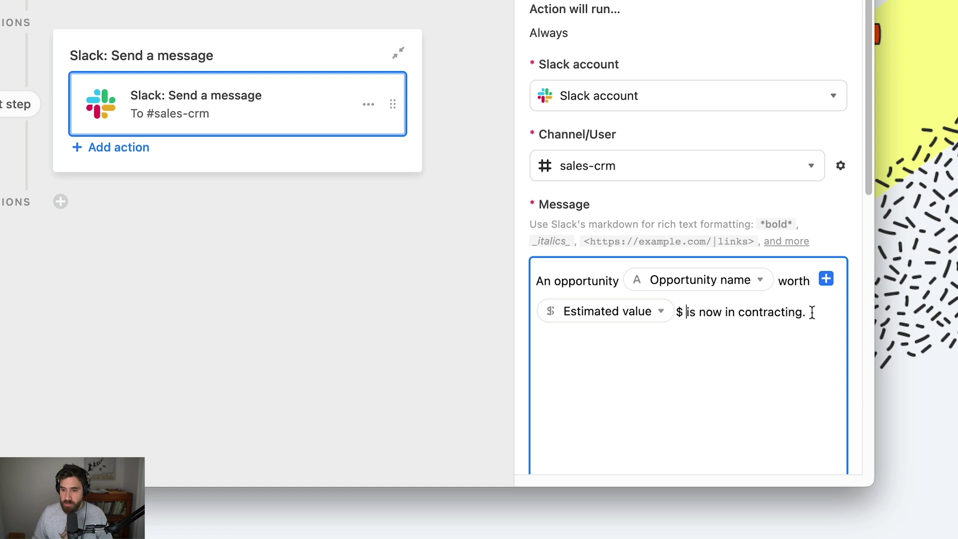
Step: Replace the final period with 'with priority', the Priority field, and a closing period
drag(800, 312, 806, 312)
text(wi)
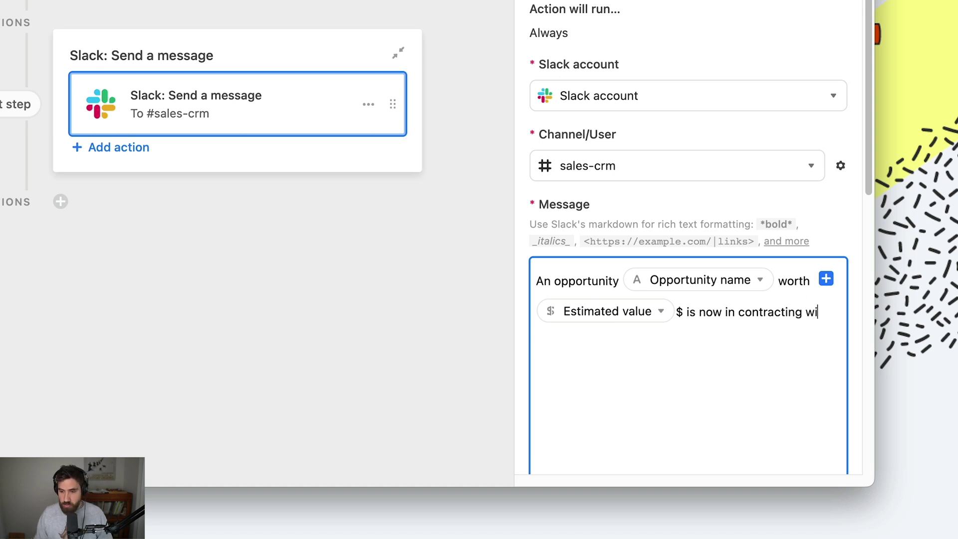
text(th priority)
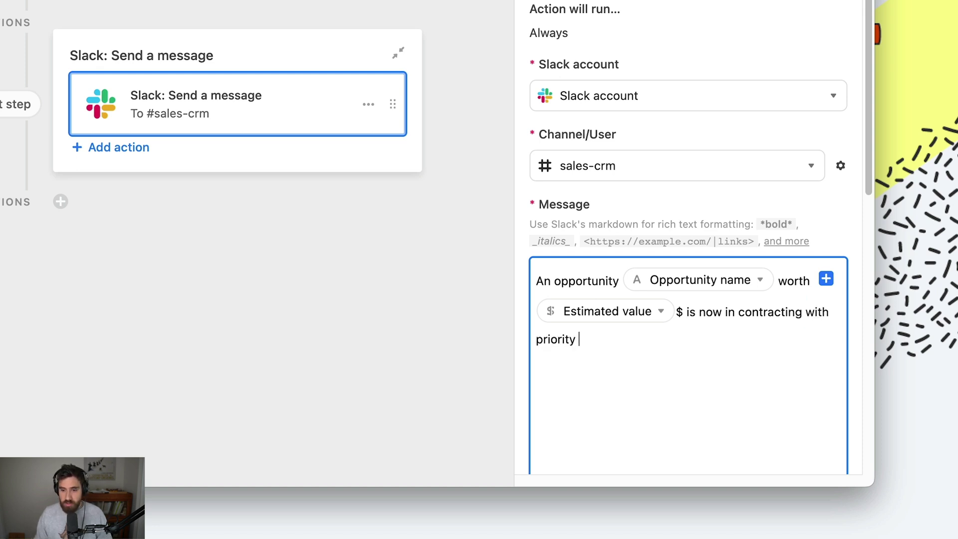
scroll(733, 145, down, 5)
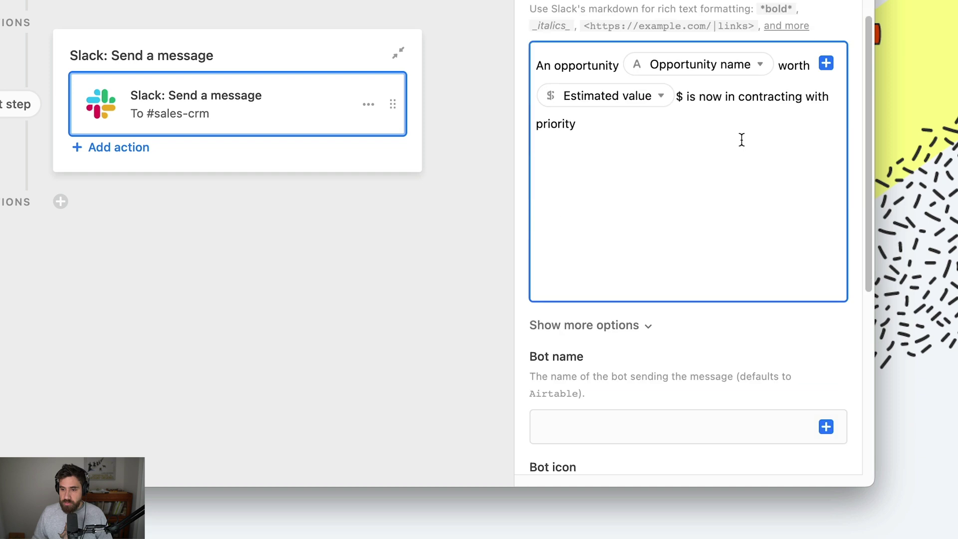
click(826, 62)
scroll(713, 240, down, 3)
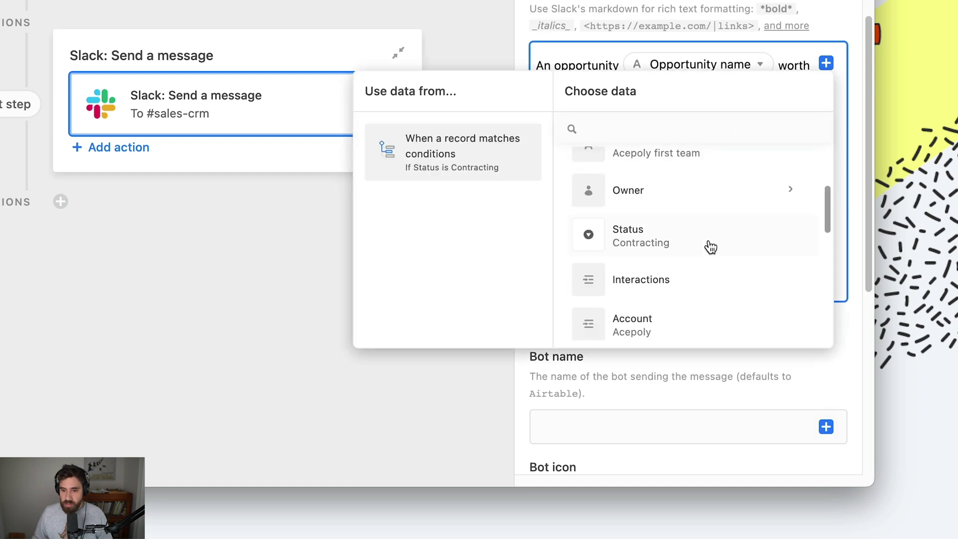
scroll(710, 247, down, 5)
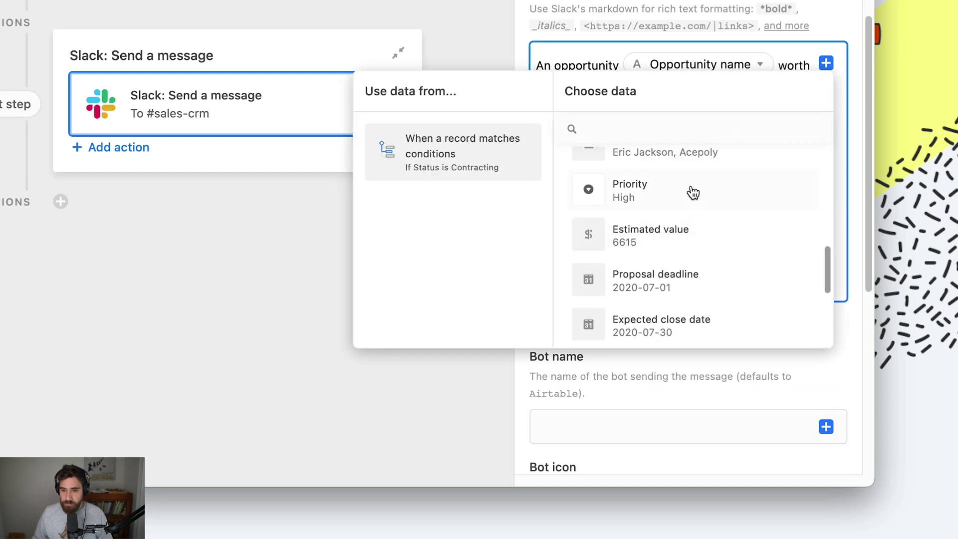
click(631, 191)
text(.)
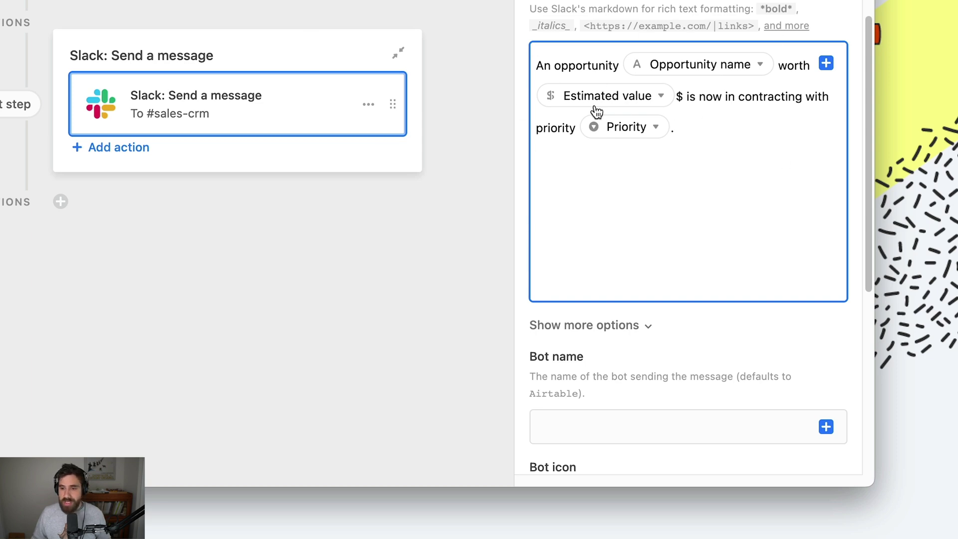
scroll(686, 124, down, 10)
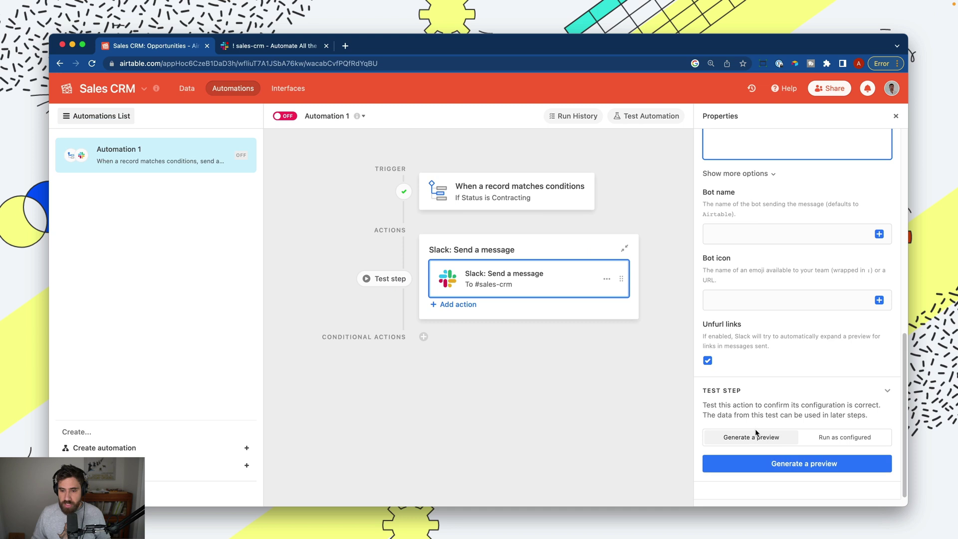
Step: Preview the Slack message, confirming 'Acepoly first team worth 6615$ with priority High', then close it
click(554, 414)
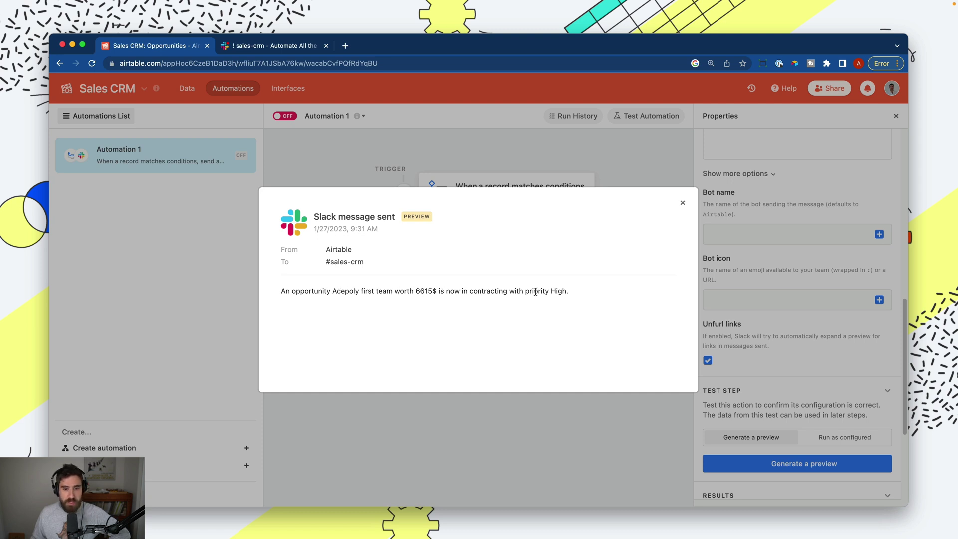
click(774, 262)
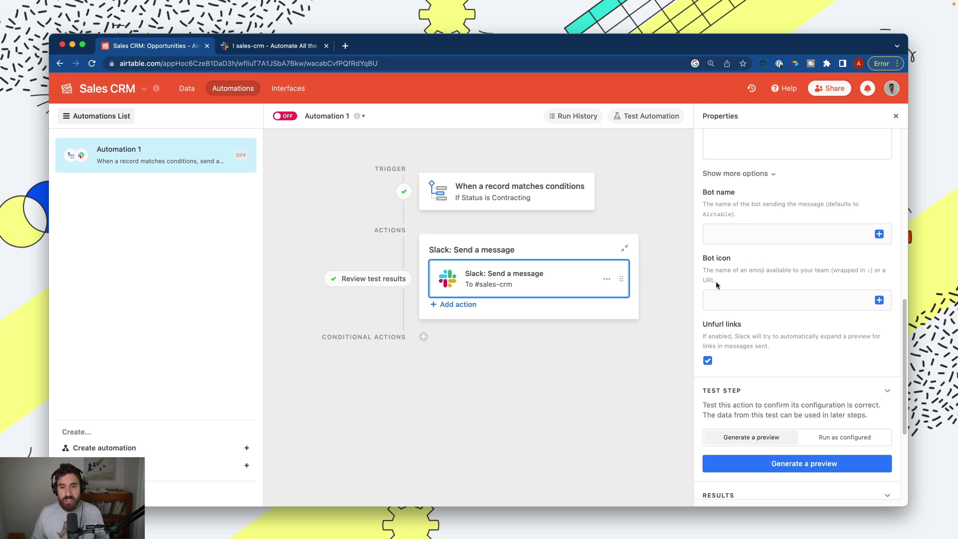
scroll(748, 299, up, 4)
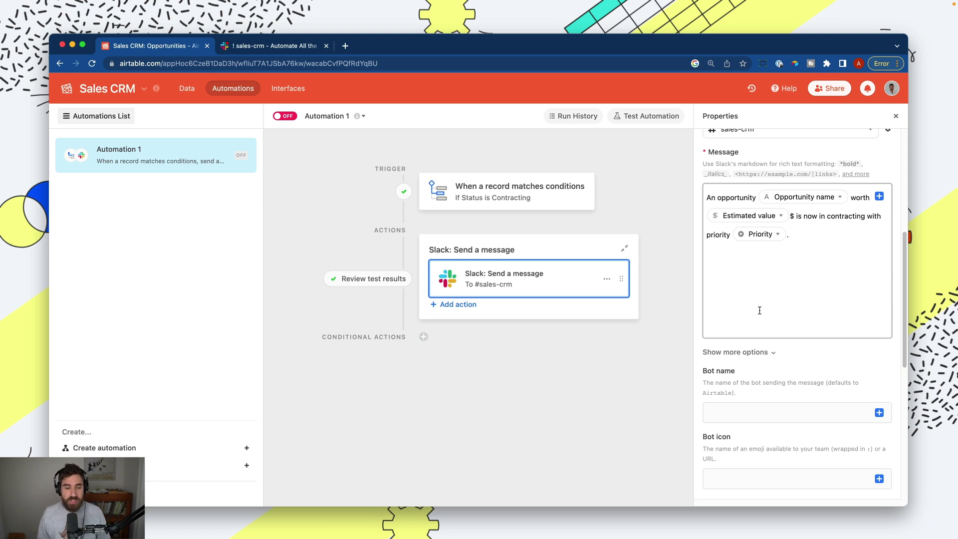
Step: Add a line reading 'Please review the contract in the record and mark as approved or drop any concerns…'
click(759, 310)
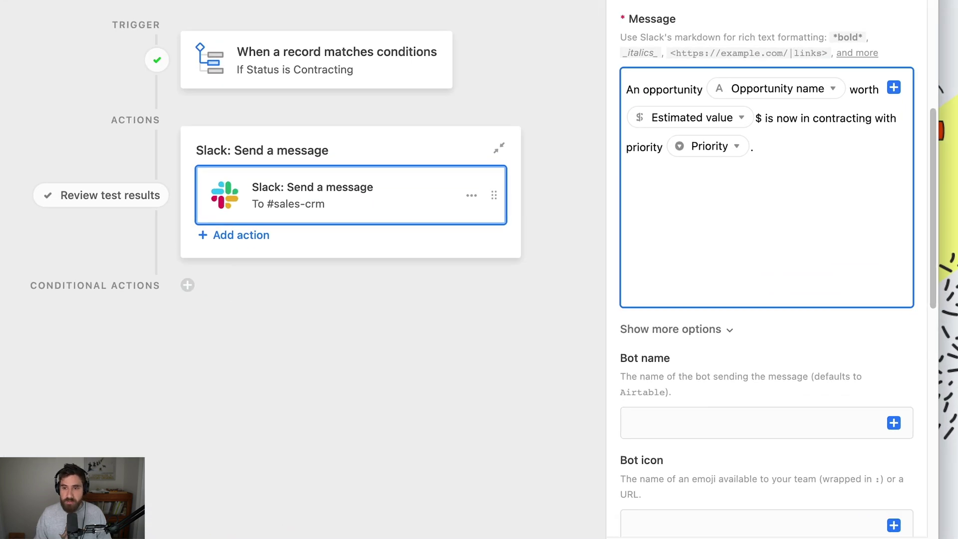
text(Ple)
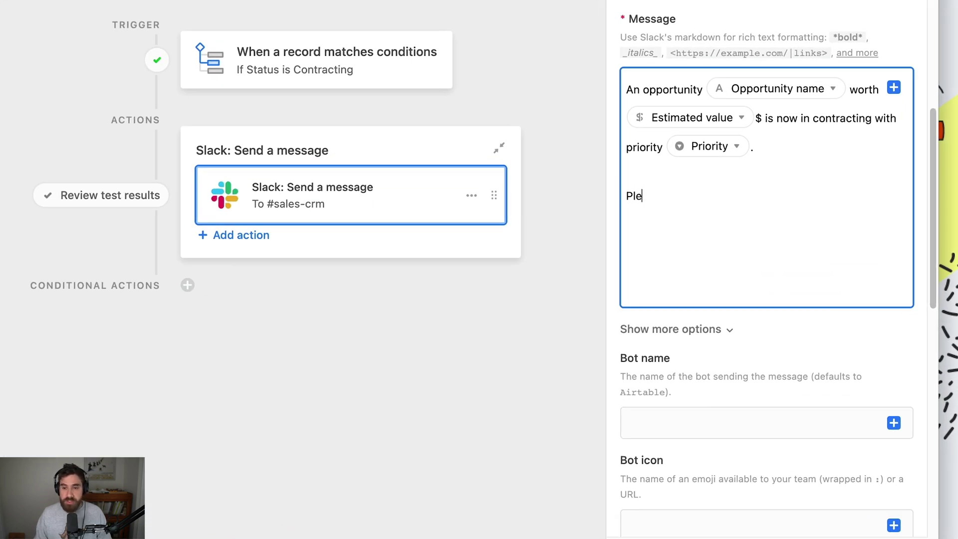
text(ase review the c)
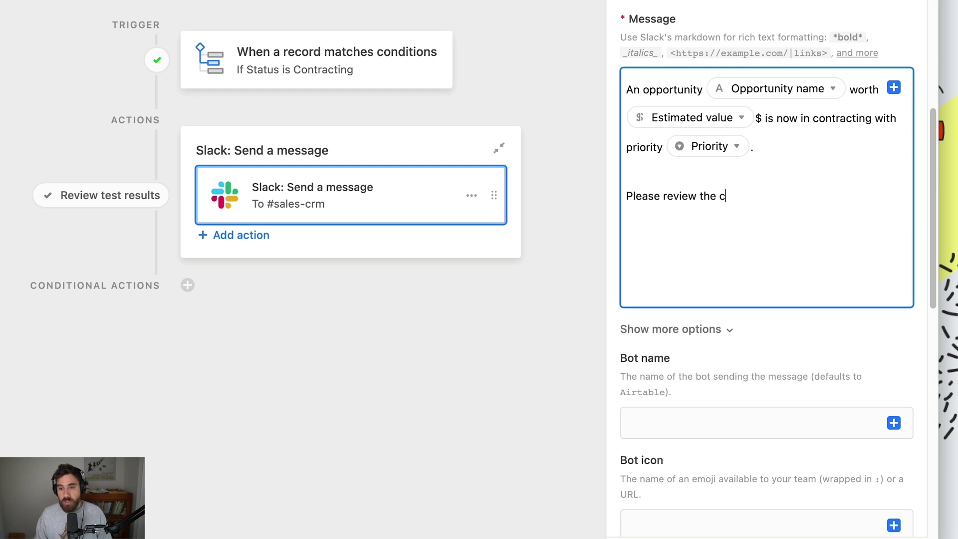
text(ontract in the recor)
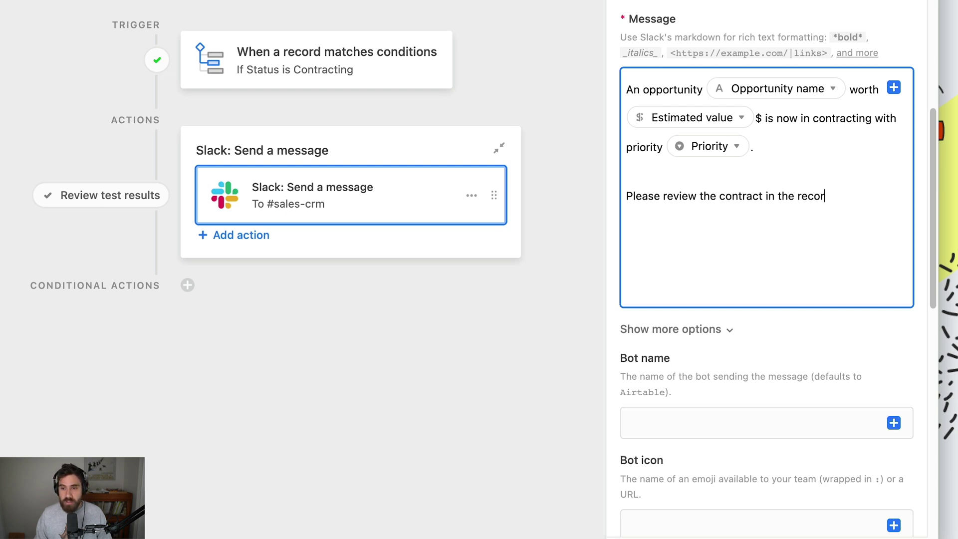
text(d and mark as app)
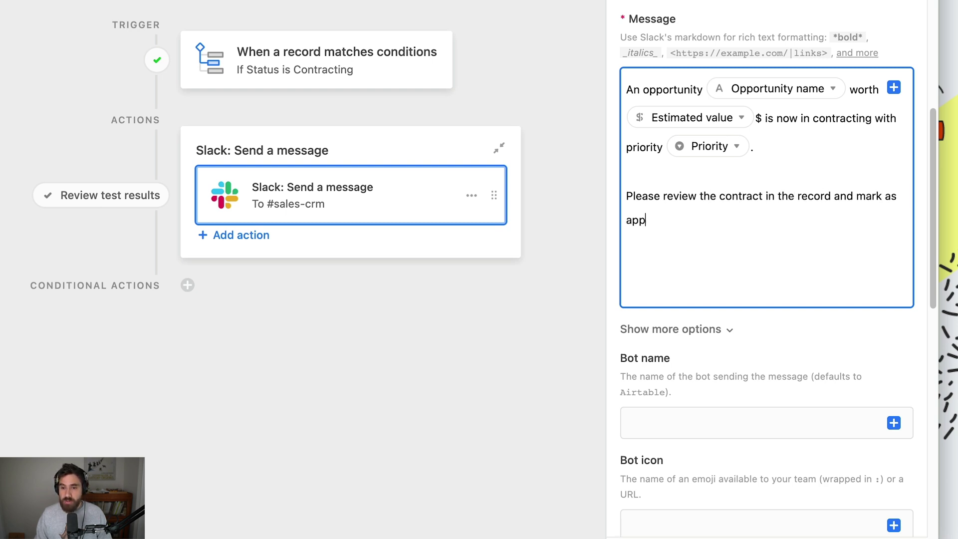
text(roved or drop any concerns )
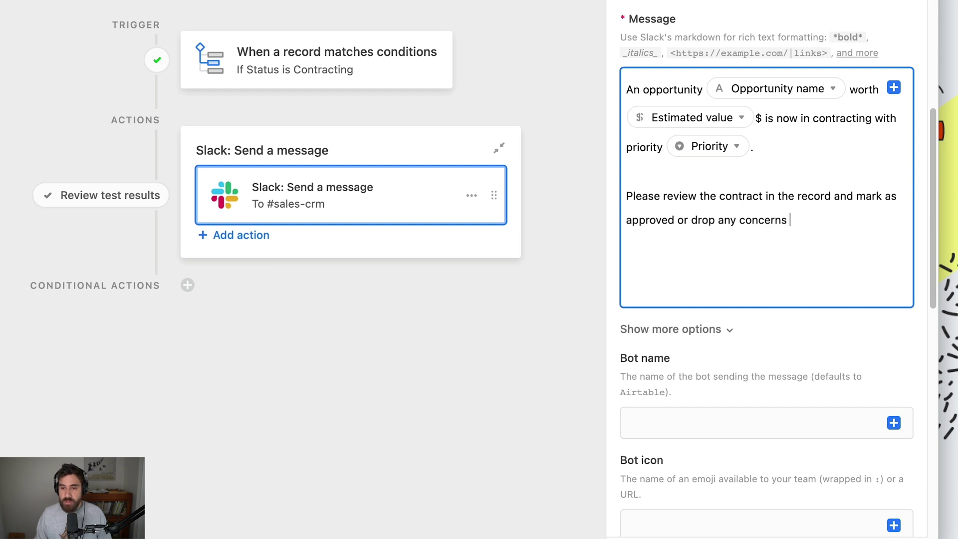
text(in the comments.)
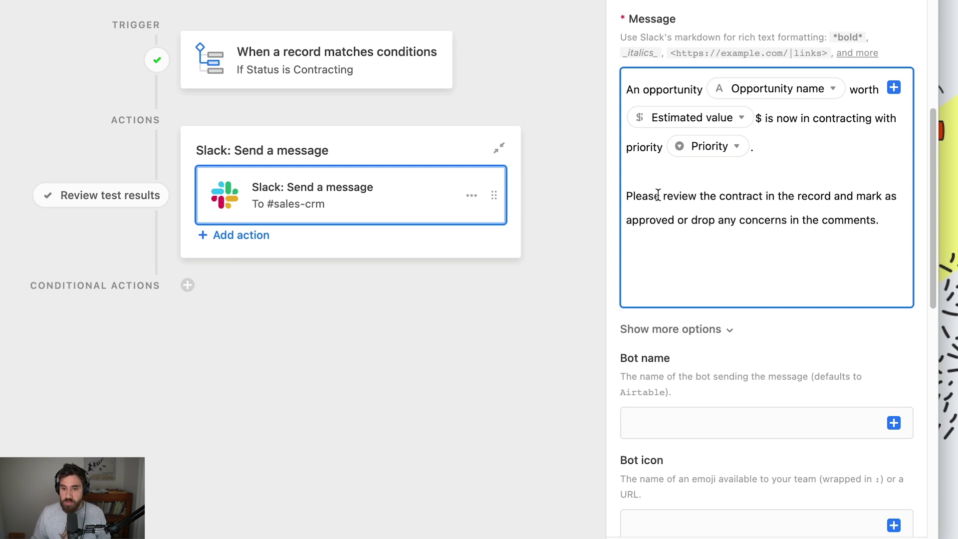
Step: Copy the <url|text> link syntax example from the help text into the sentence before 'the'
drag(832, 196, 720, 196)
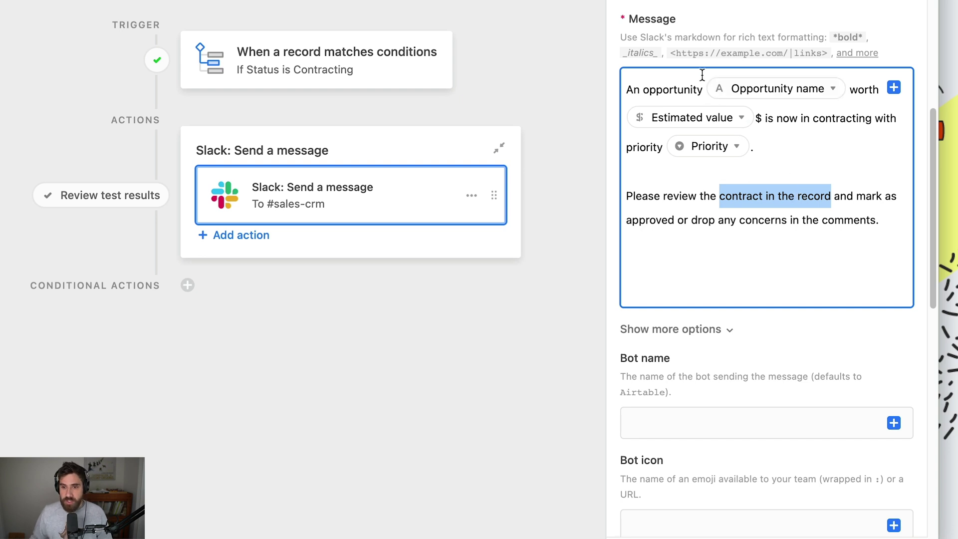
drag(672, 53, 829, 53)
key(super+c)
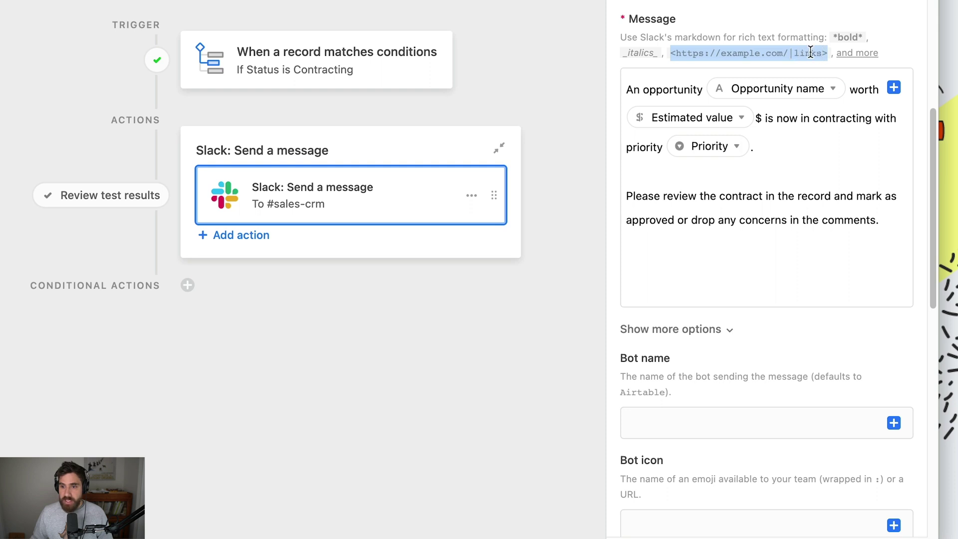
click(662, 196)
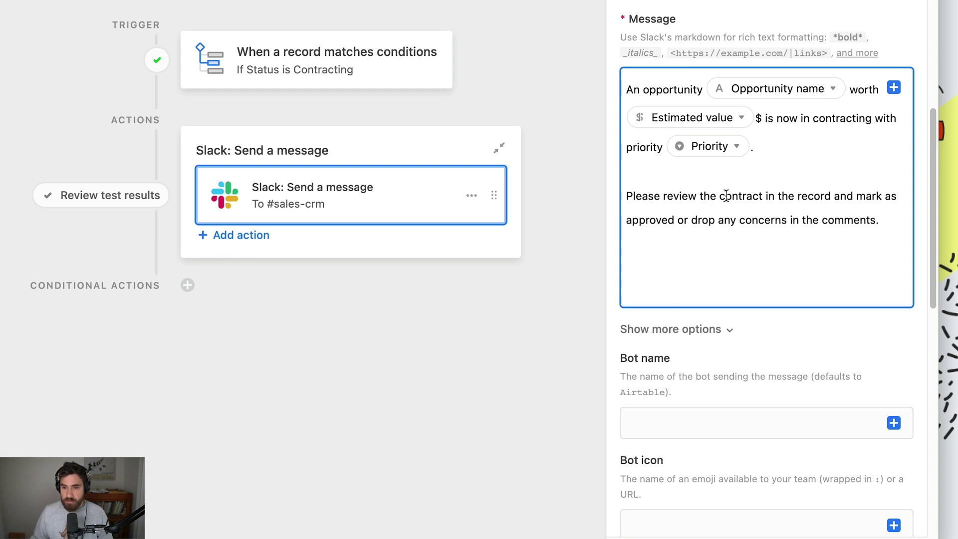
click(702, 195)
key(super+v)
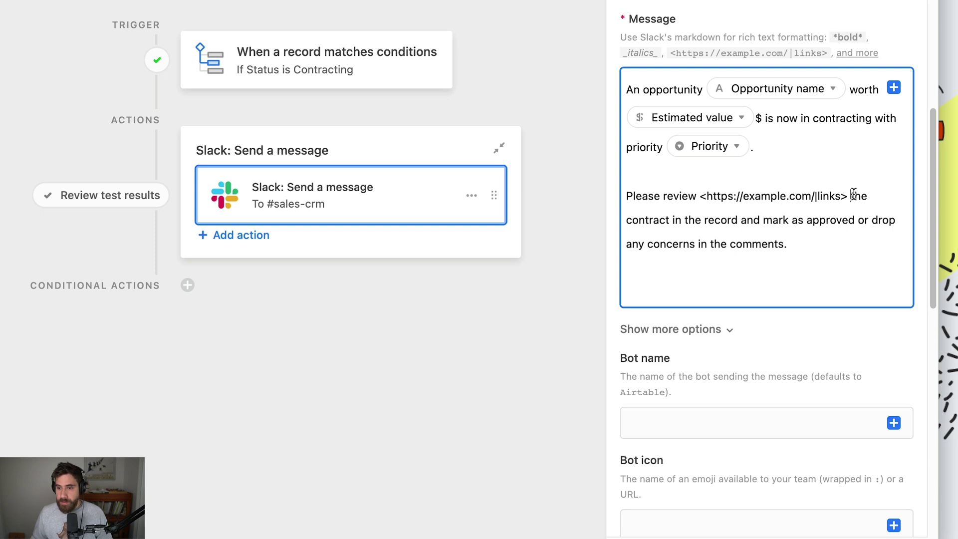
Step: Make 'the contract in the record' the link text and remove the example URL
drag(851, 195, 737, 218)
key(ctrl+c)
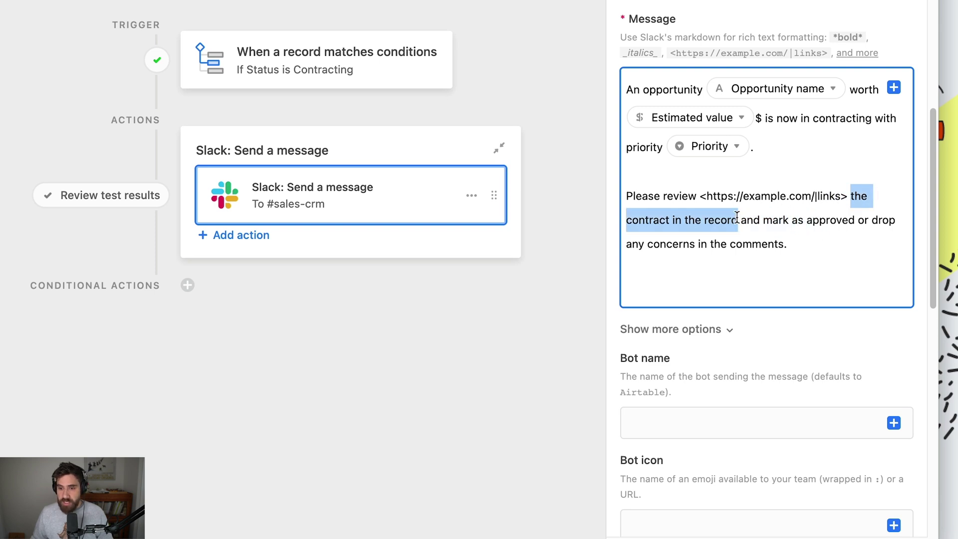
key(BackSpace)
double_click(830, 196)
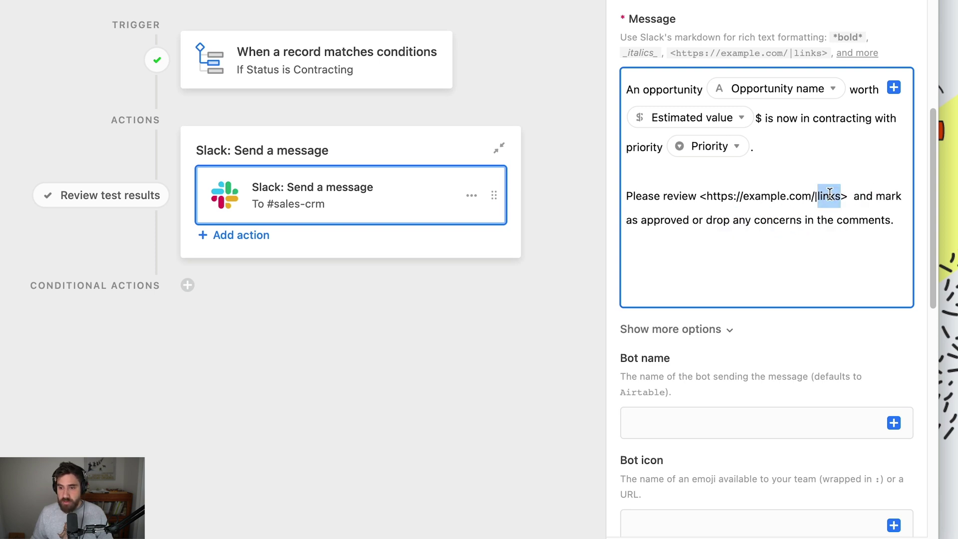
key(ctrl+v)
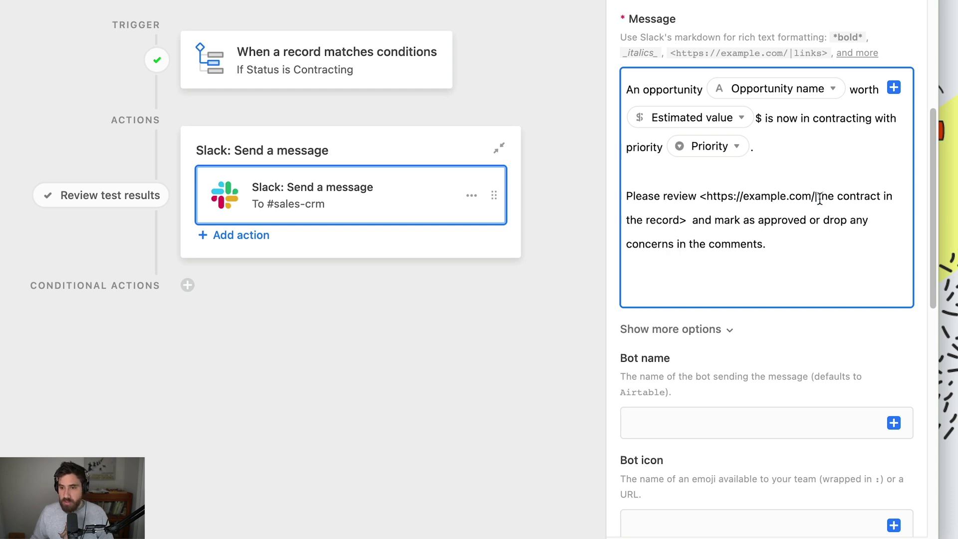
drag(814, 196, 707, 194)
key(BackSpace)
Step: Insert the Airtable record URL field as the link target
click(894, 87)
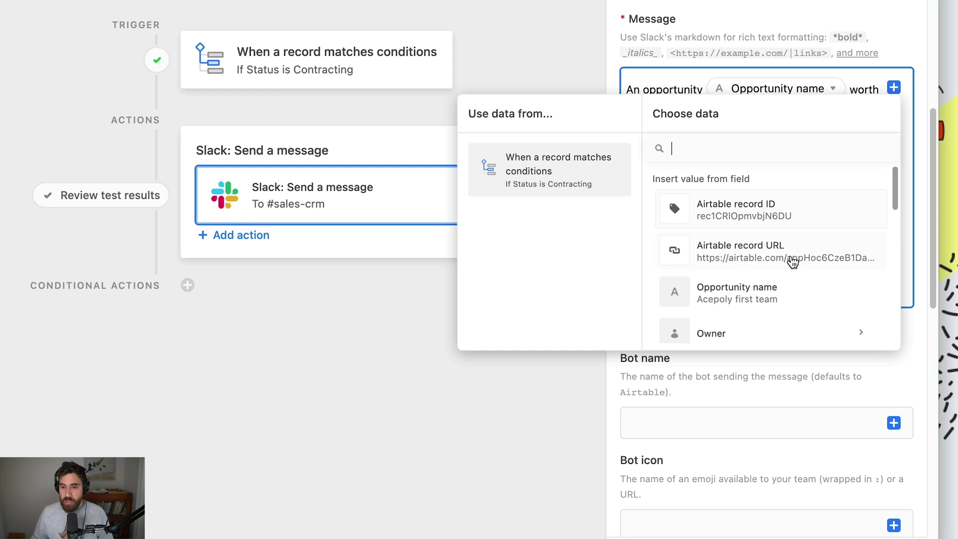
click(792, 262)
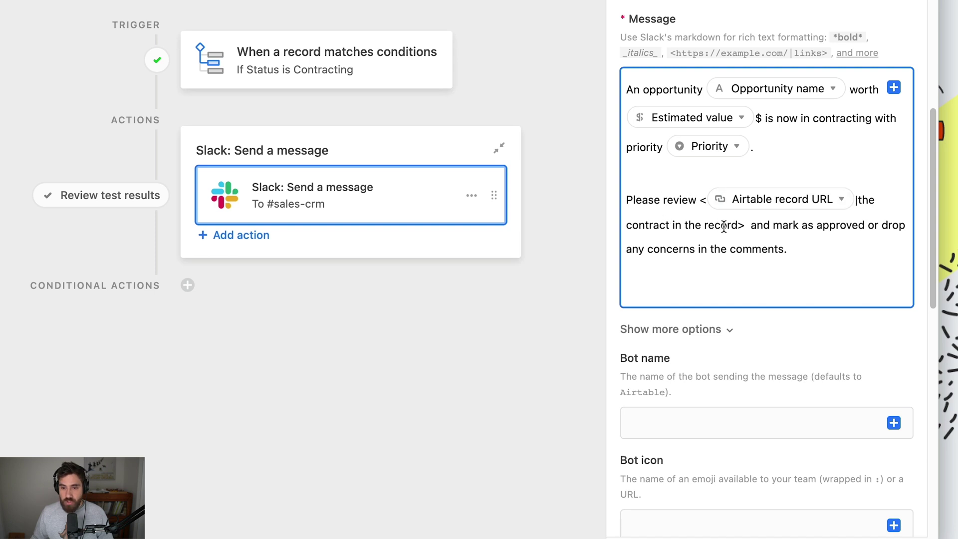
drag(738, 226, 845, 209)
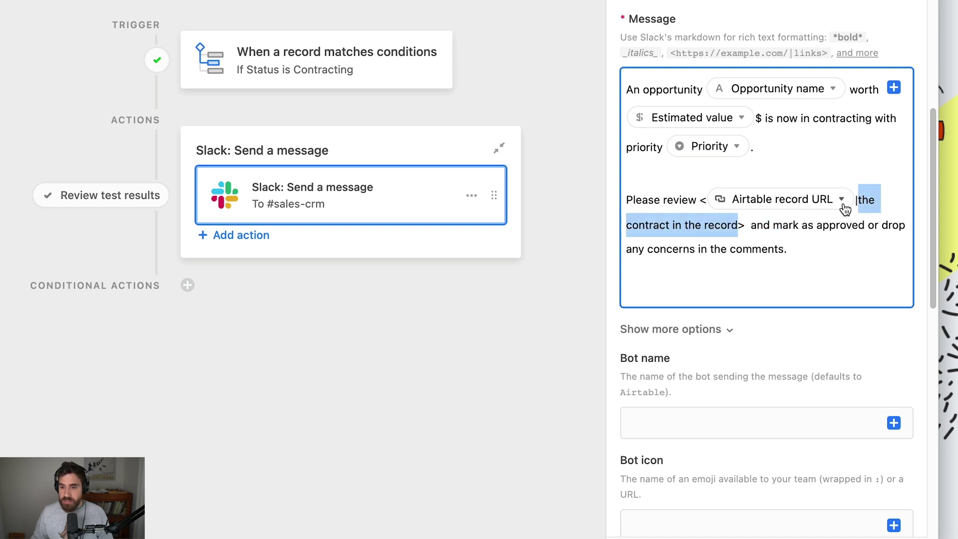
click(841, 250)
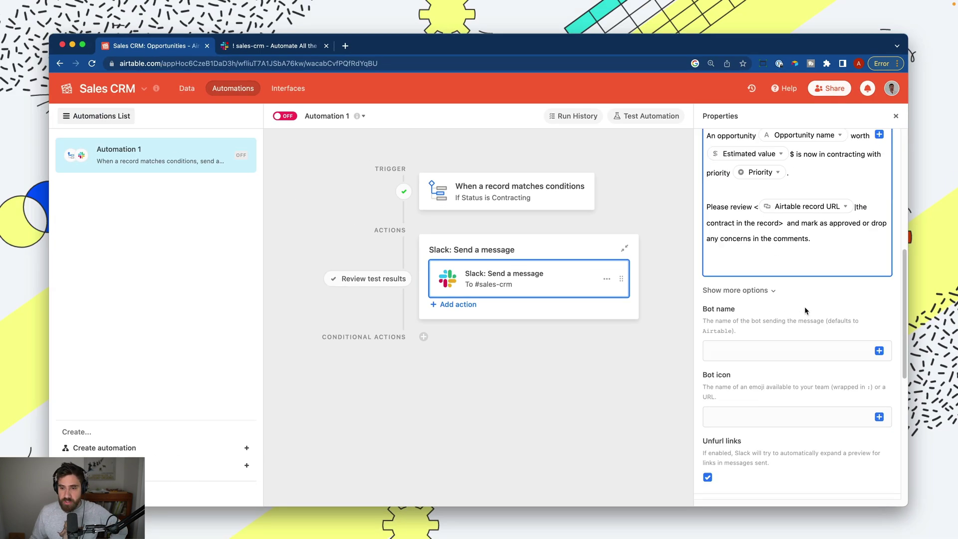
Step: Generate a preview of the updated Slack message and close it
scroll(777, 237, down, 5)
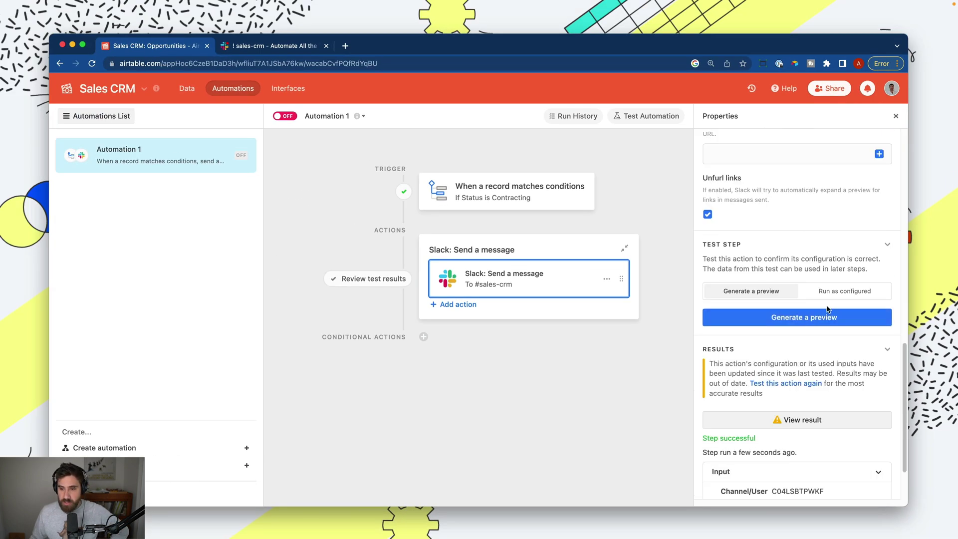
click(786, 318)
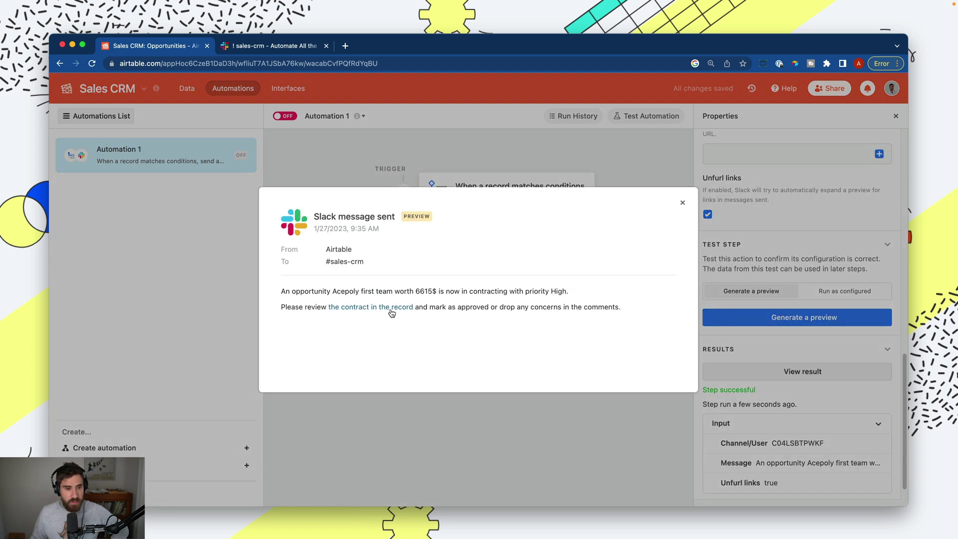
click(555, 425)
Step: Turn the automation on and run the Slack step test as configured, checking the sent message
click(288, 116)
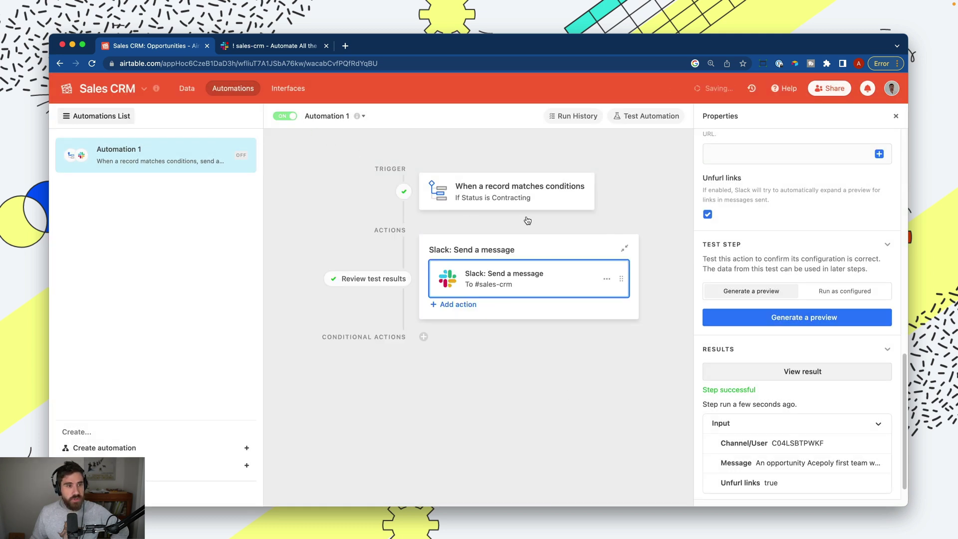
click(830, 298)
click(815, 321)
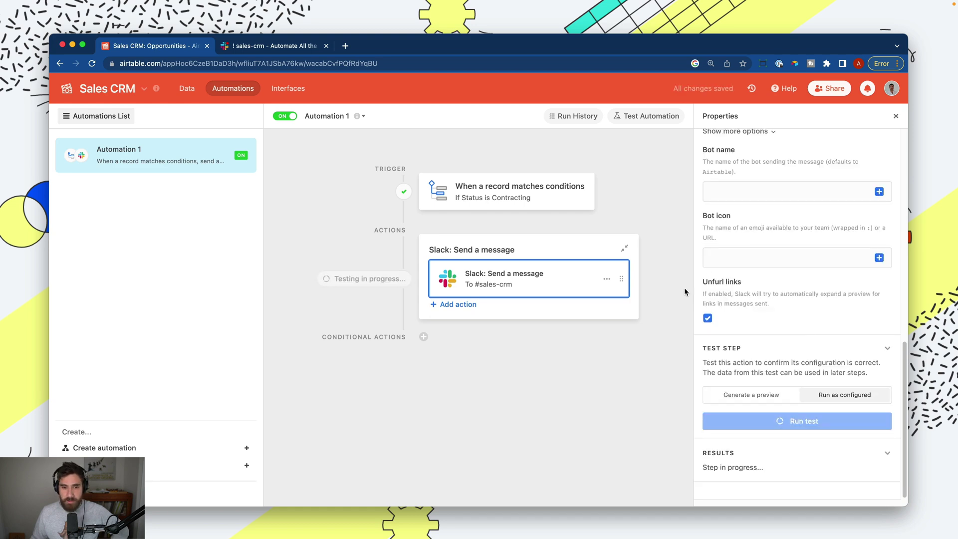
click(803, 371)
key(Escape)
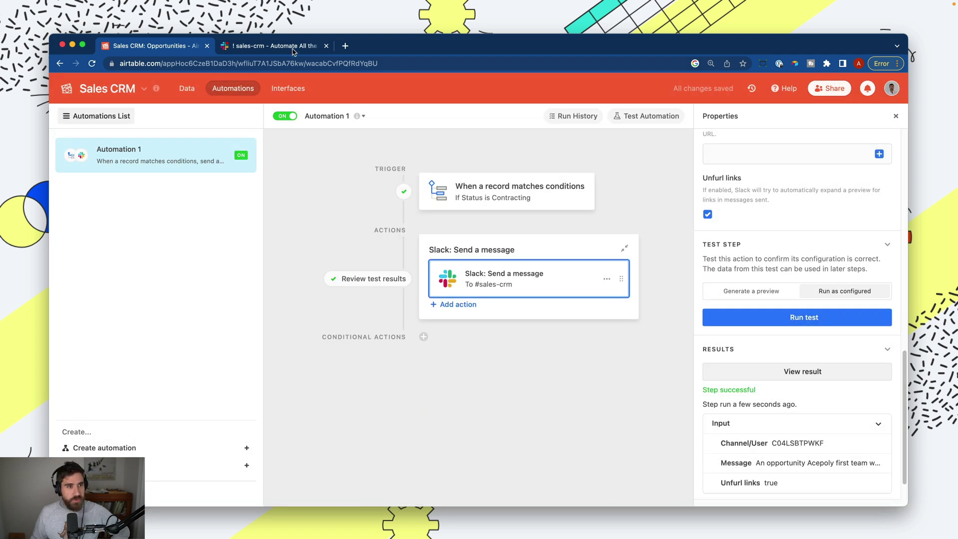
Step: Switch to Slack to view the Acepoly first team contracting message in #sales-crm
click(293, 50)
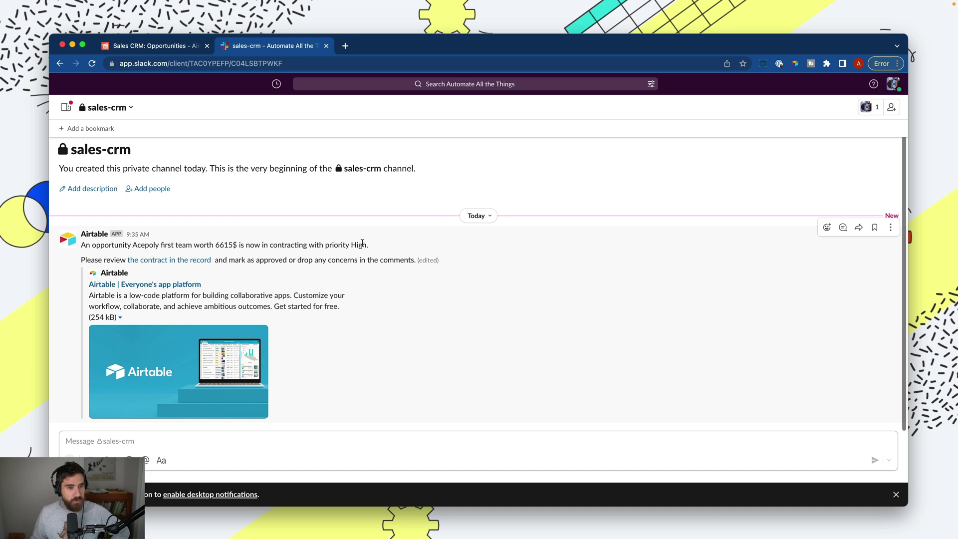
Step: Follow the record link in the Slack message to the Acepoly first team opportunity
click(175, 260)
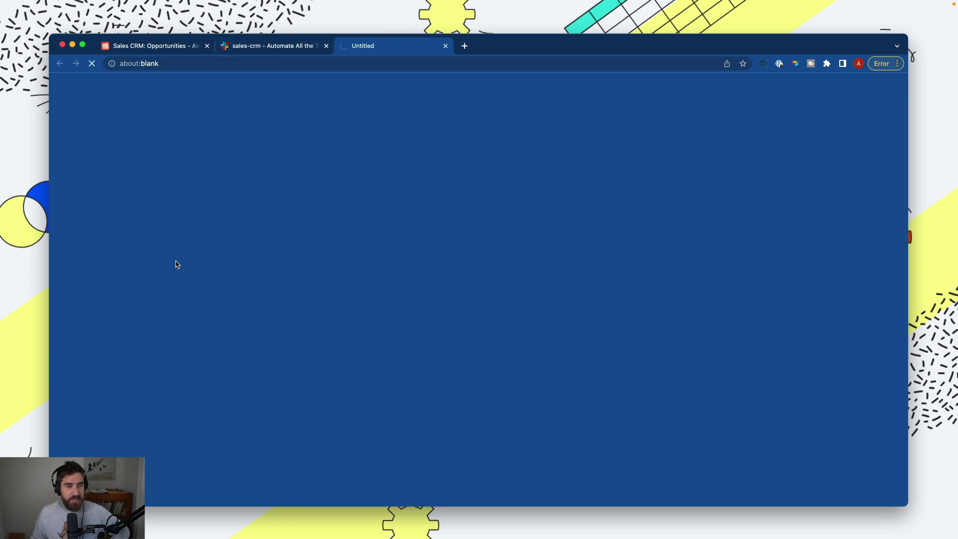